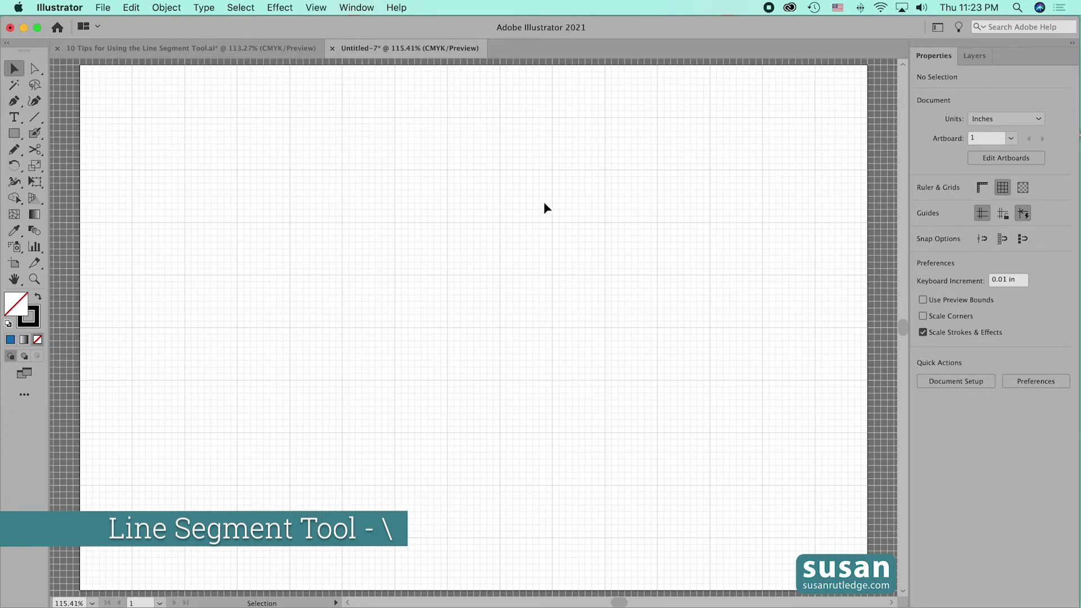
Draw a straight line 4 in long at a 90° angle with the Line Segment tool.
key(backslash)
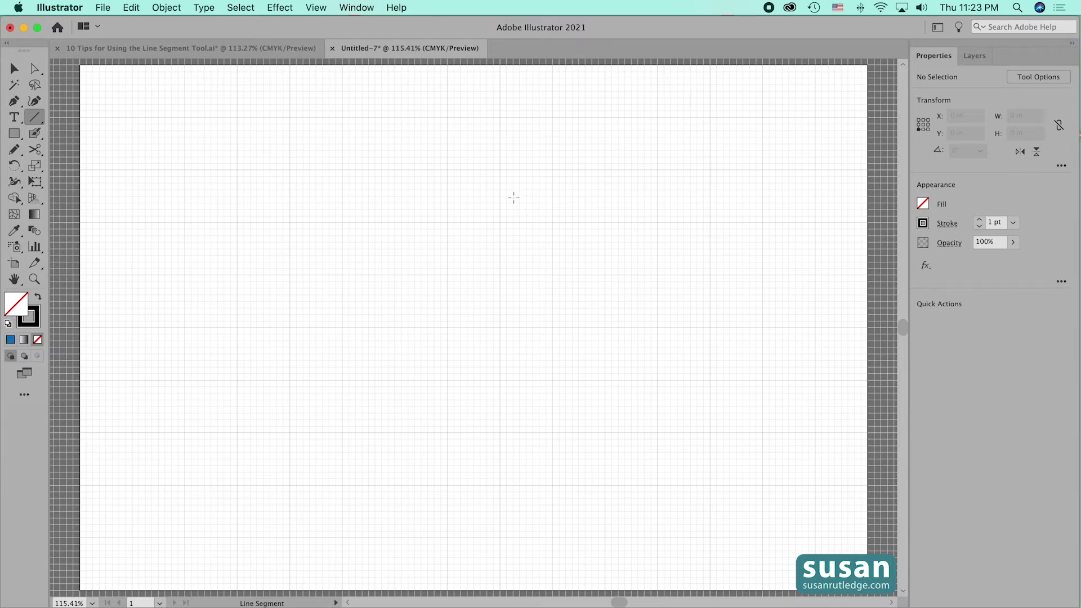
click(415, 212)
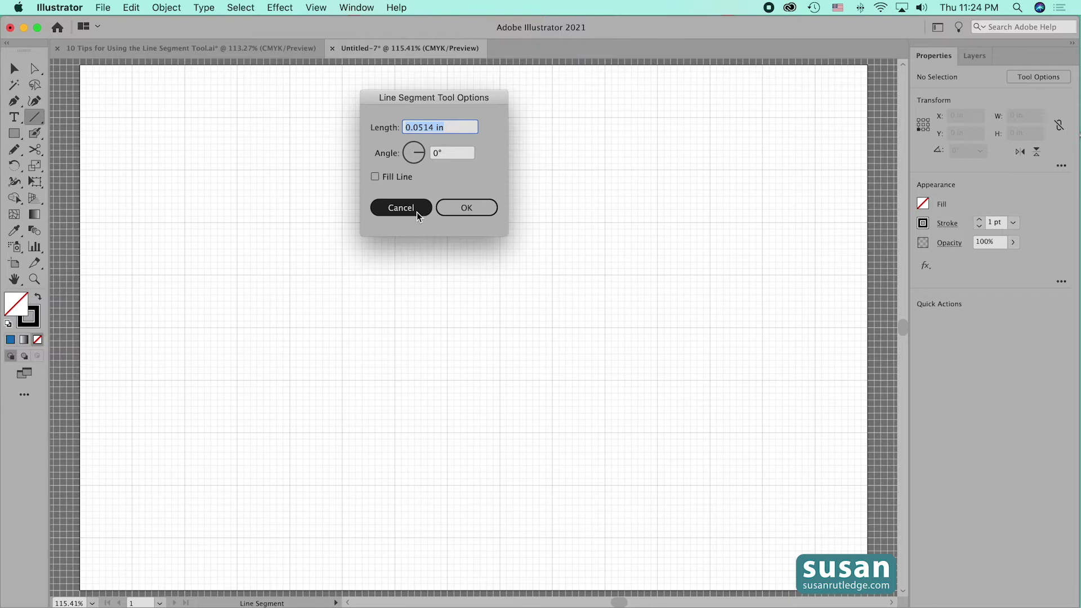
text(4)
key(Tab)
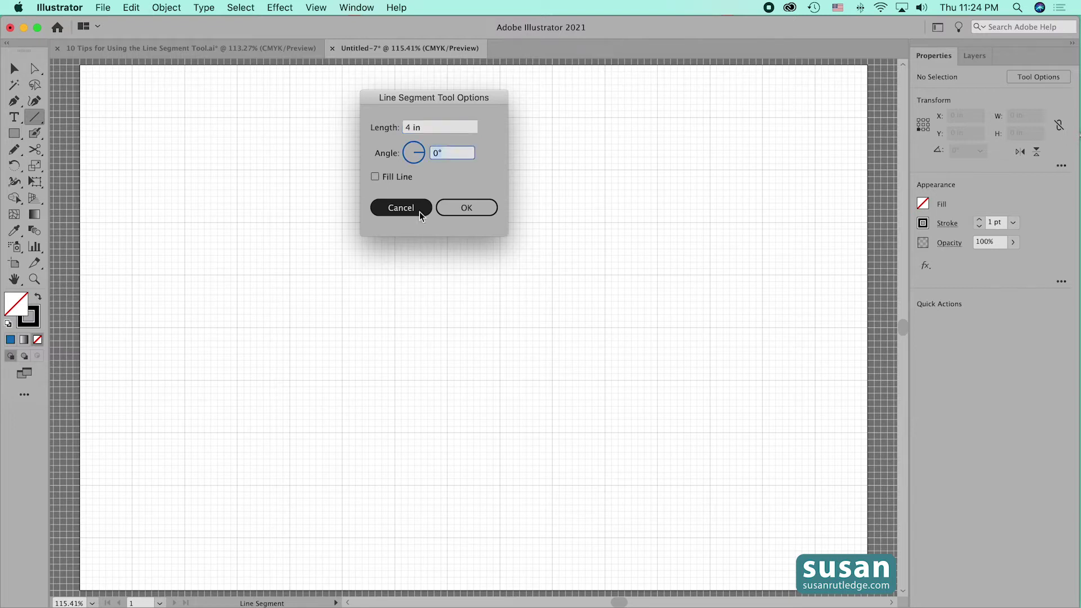
text(90)
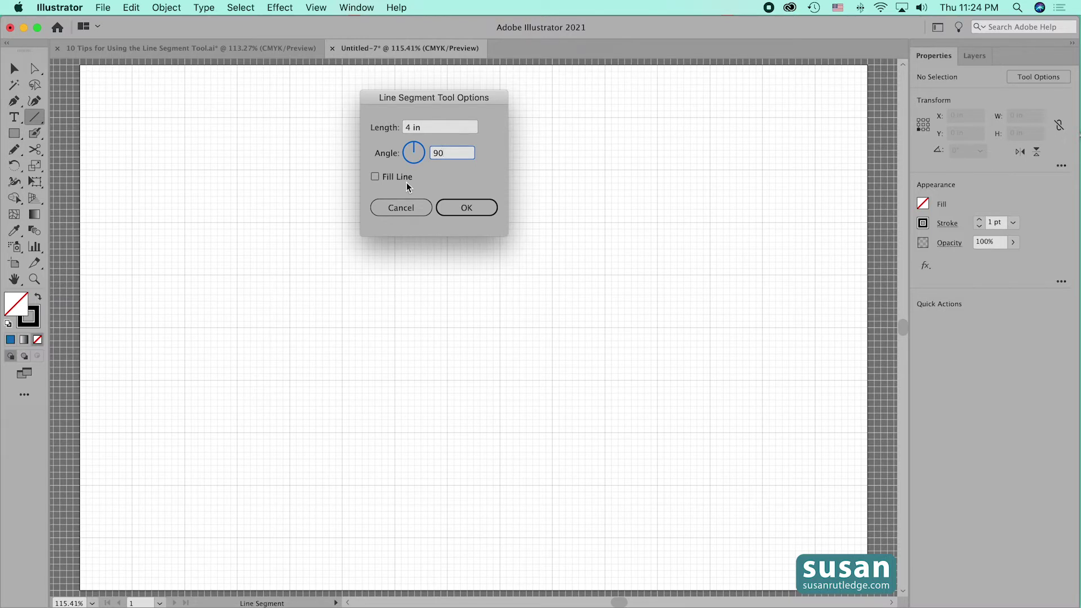
click(467, 207)
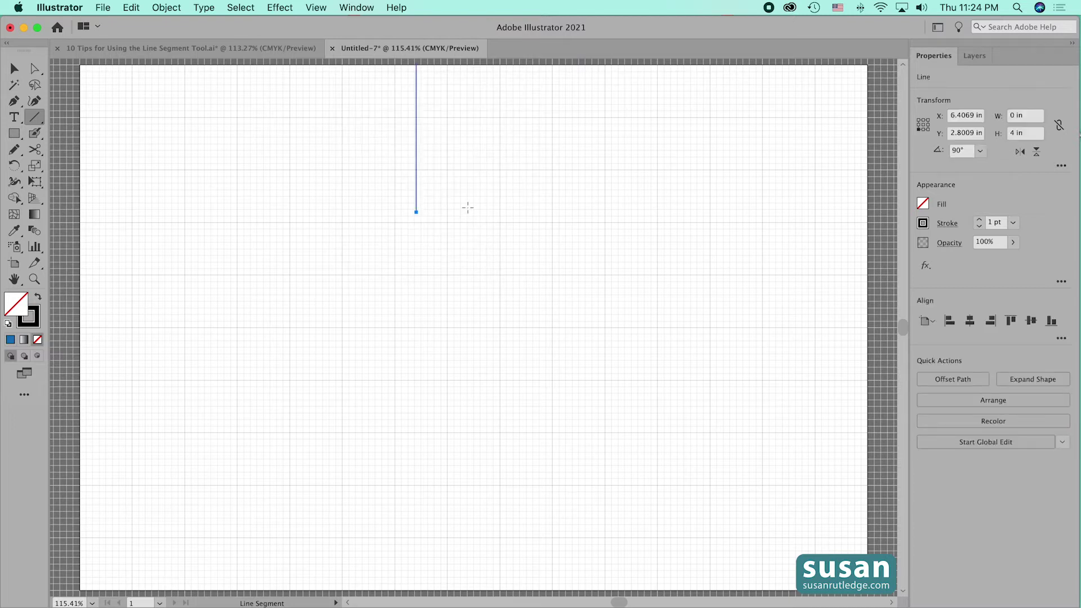
Drag the 4 in vertical line down toward the middle of the artboard.
key(v)
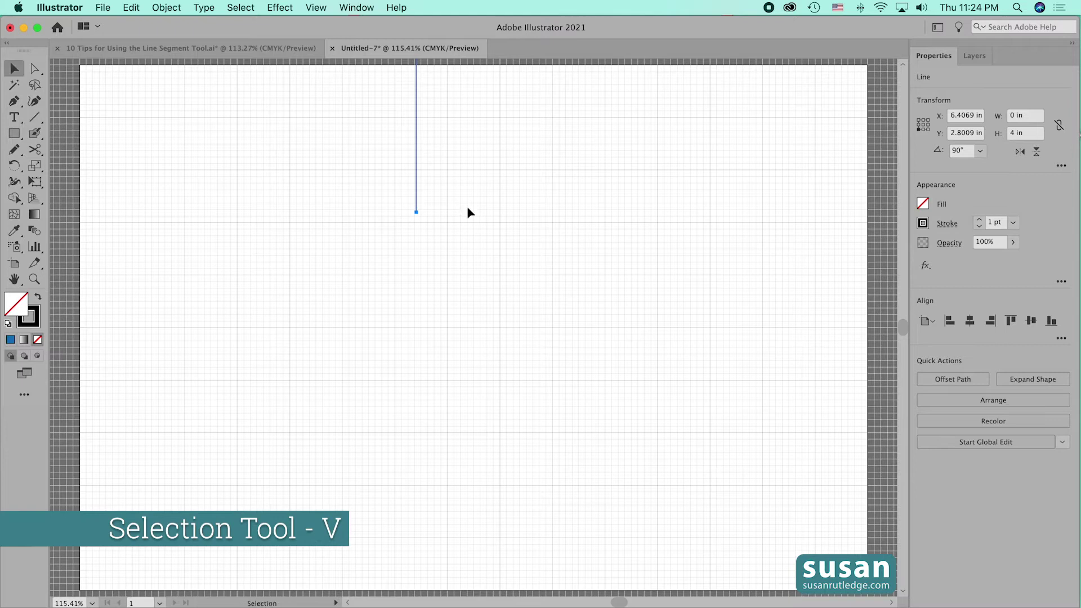
drag(418, 125, 440, 309)
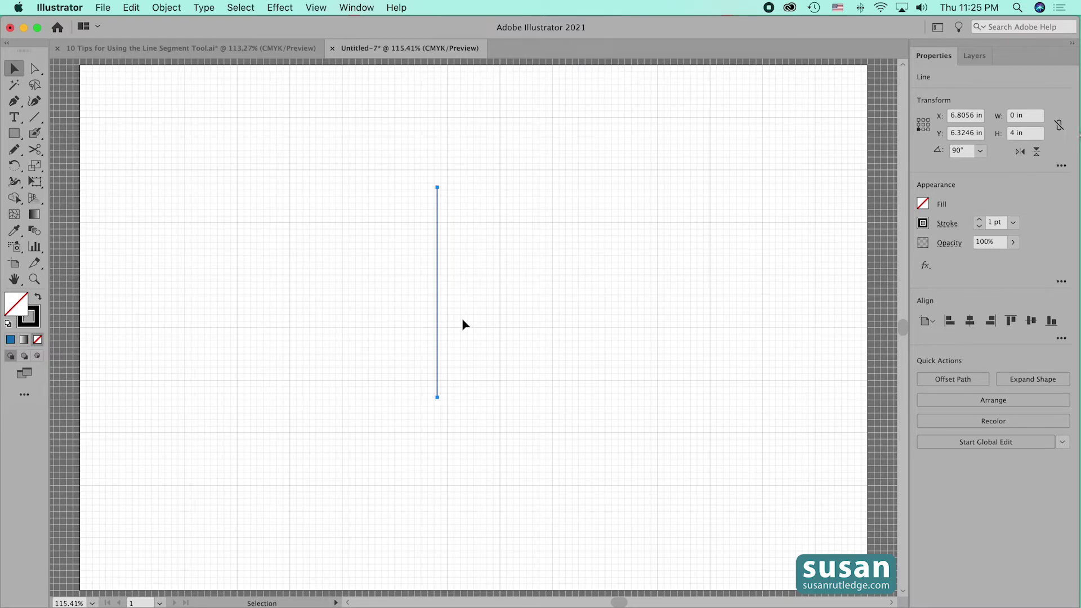
click(923, 125)
click(951, 150)
text(45)
key(Return)
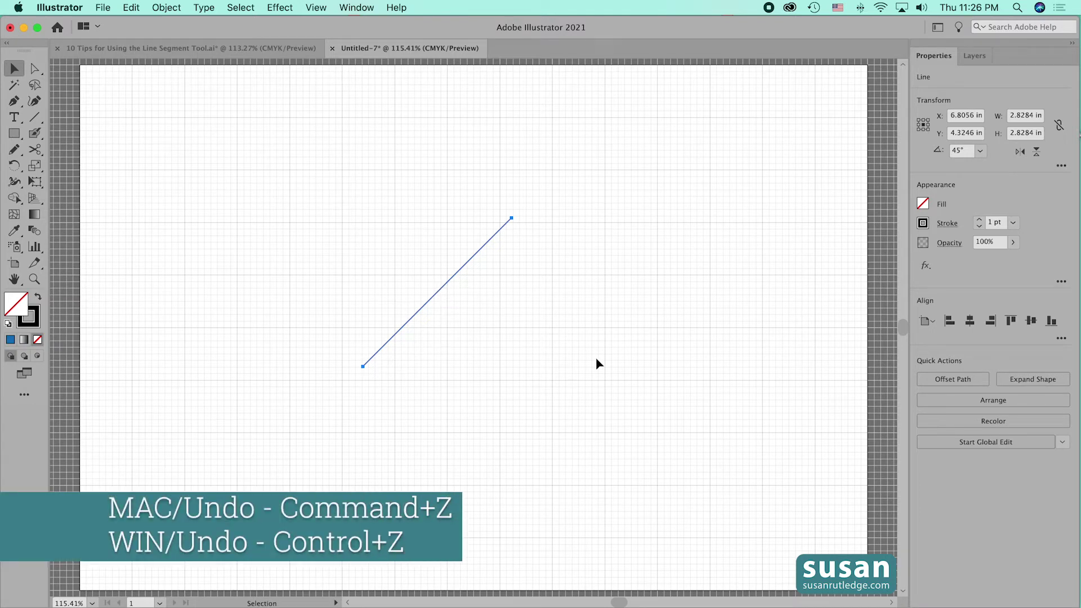
key(super+z)
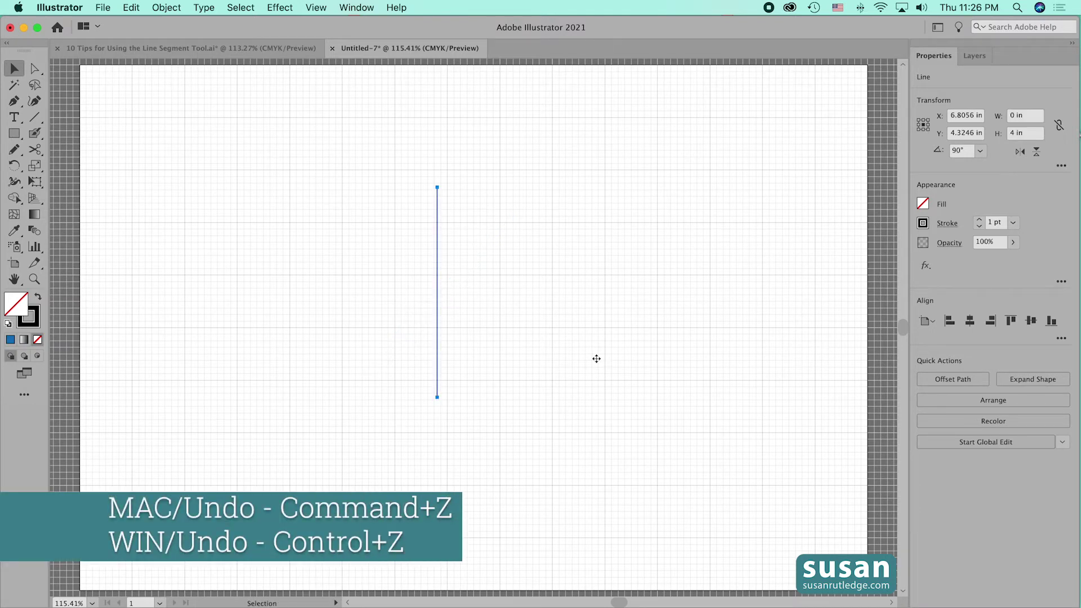
click(924, 120)
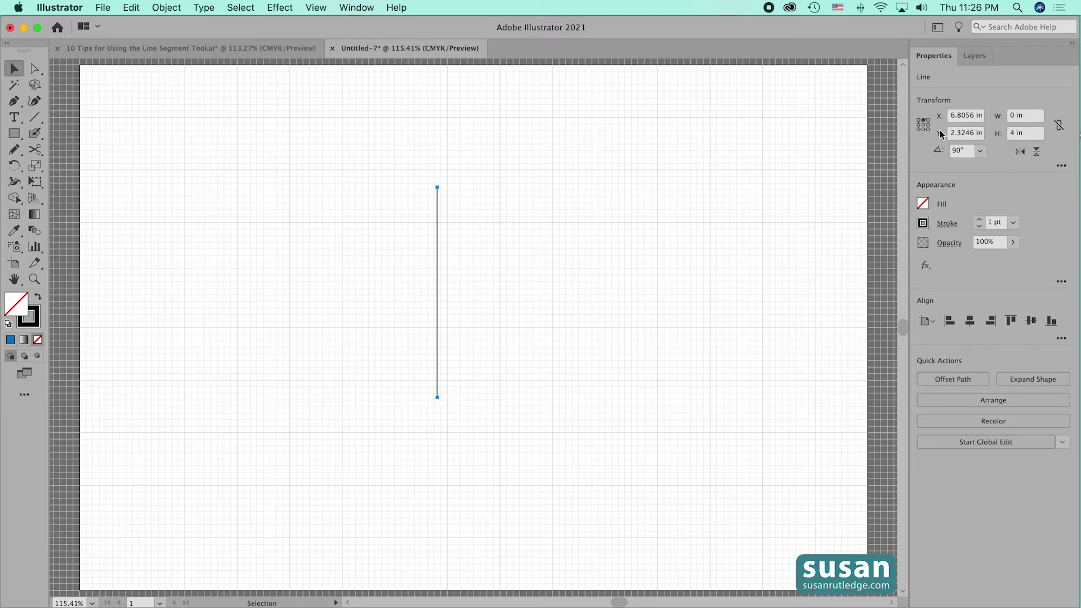
click(971, 149)
drag(971, 150, 947, 151)
text(45)
key(Return)
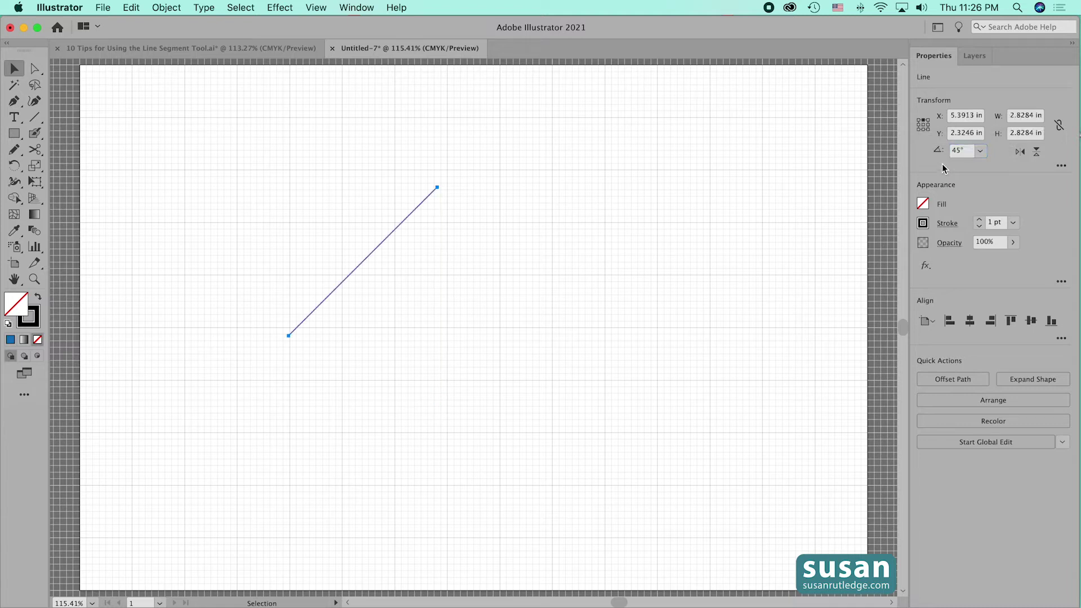
click(438, 191)
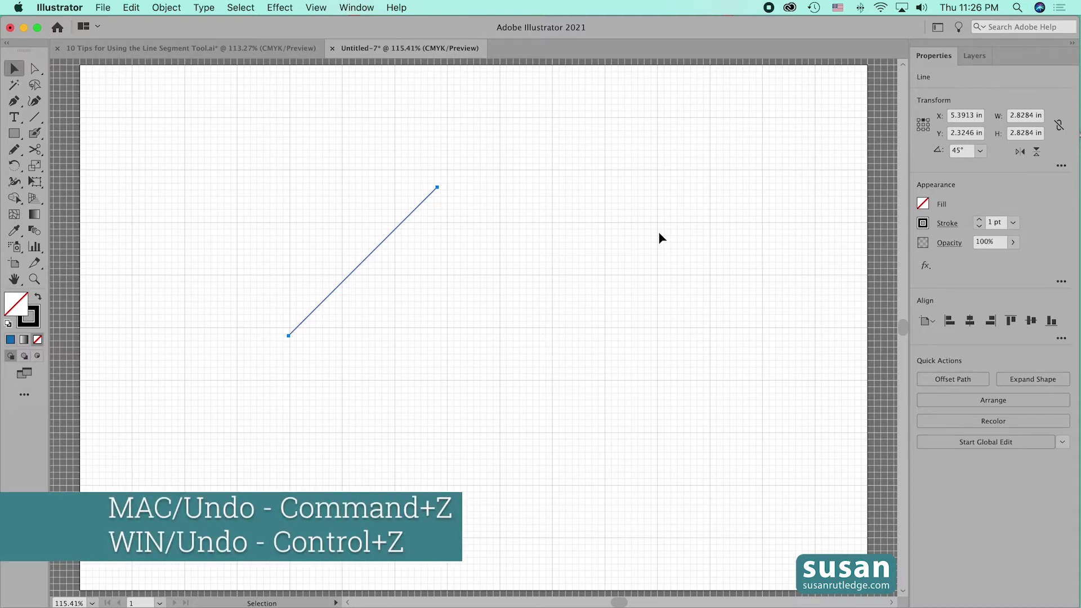
key(super+z)
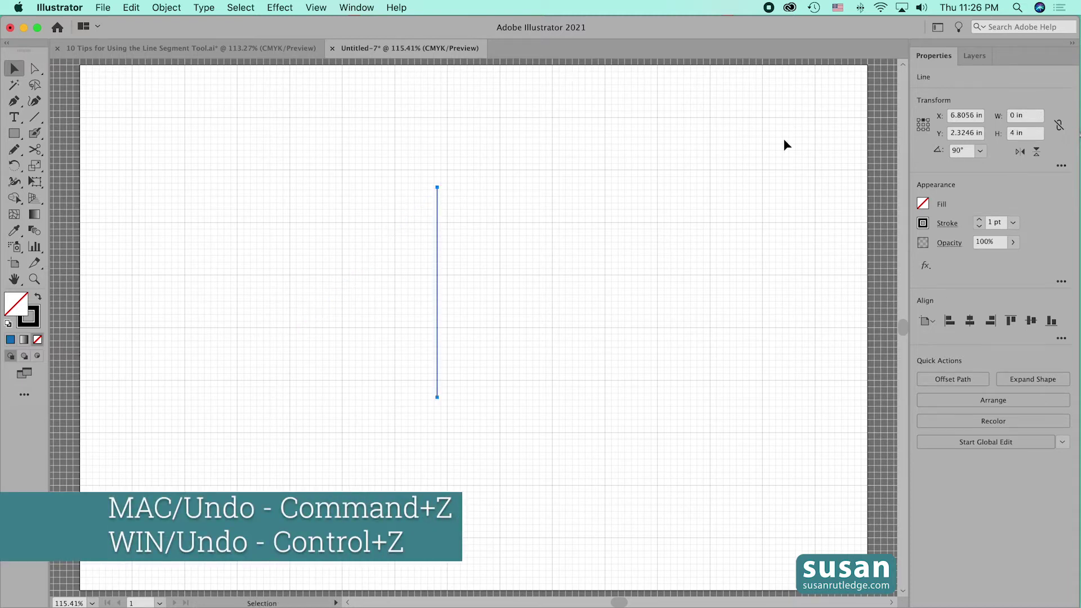
Rotate the line to 45° using its bottom-centre as the reference point.
click(924, 130)
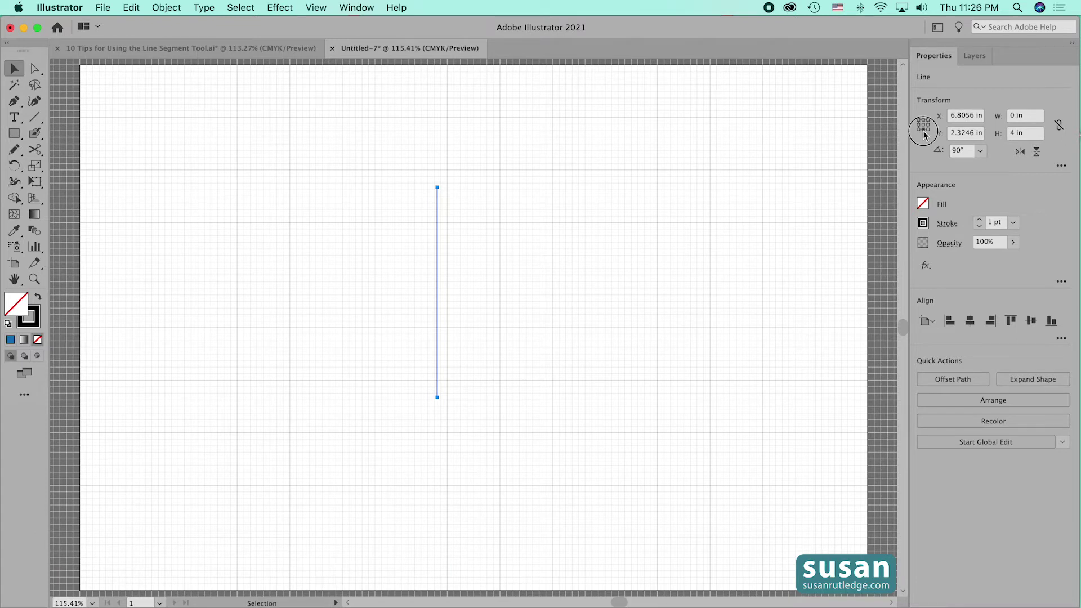
drag(970, 156, 948, 155)
text(45)
key(Return)
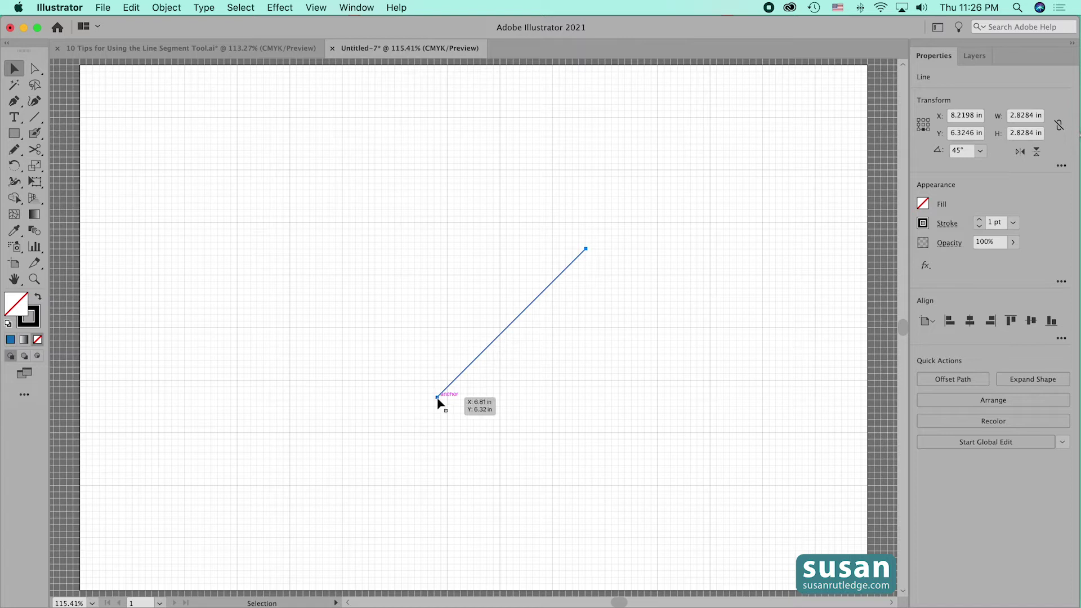
Try Flip Horizontal and Flip Vertical on the line, undoing each.
click(1020, 152)
click(1021, 152)
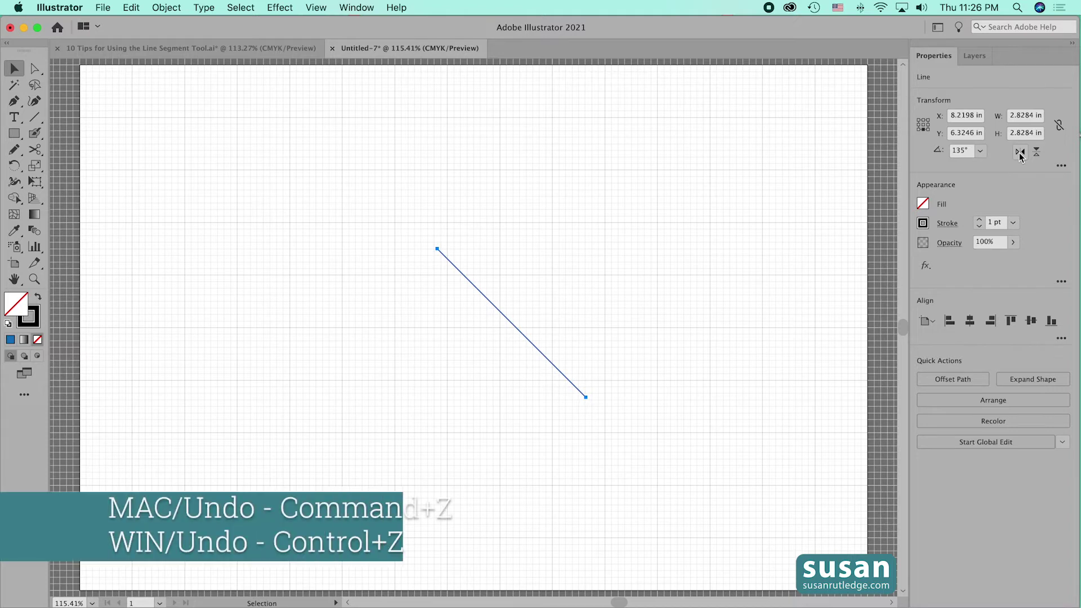
key(super+z)
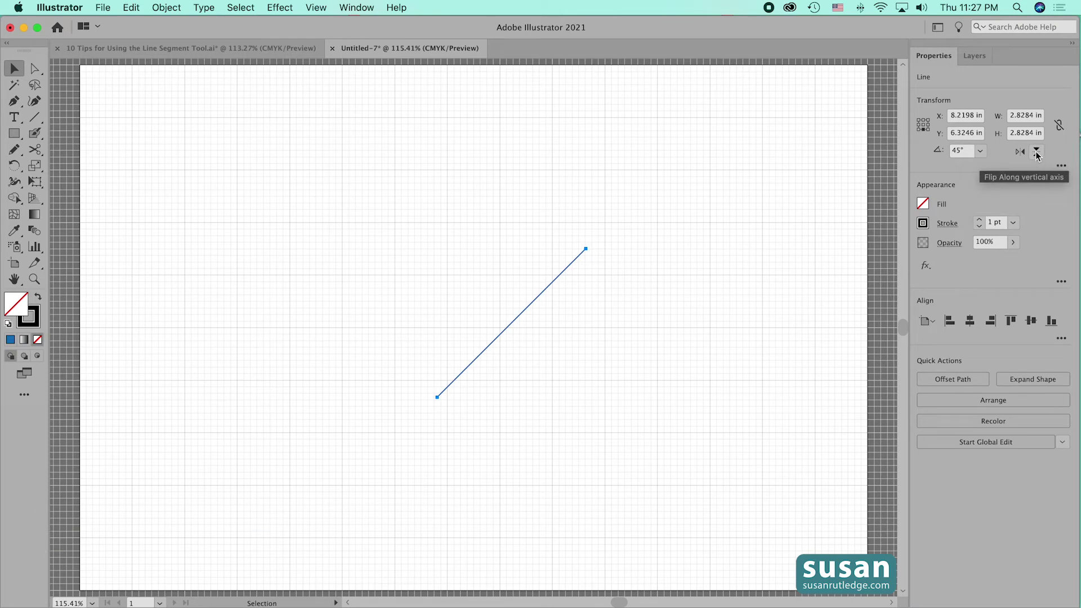
click(1037, 152)
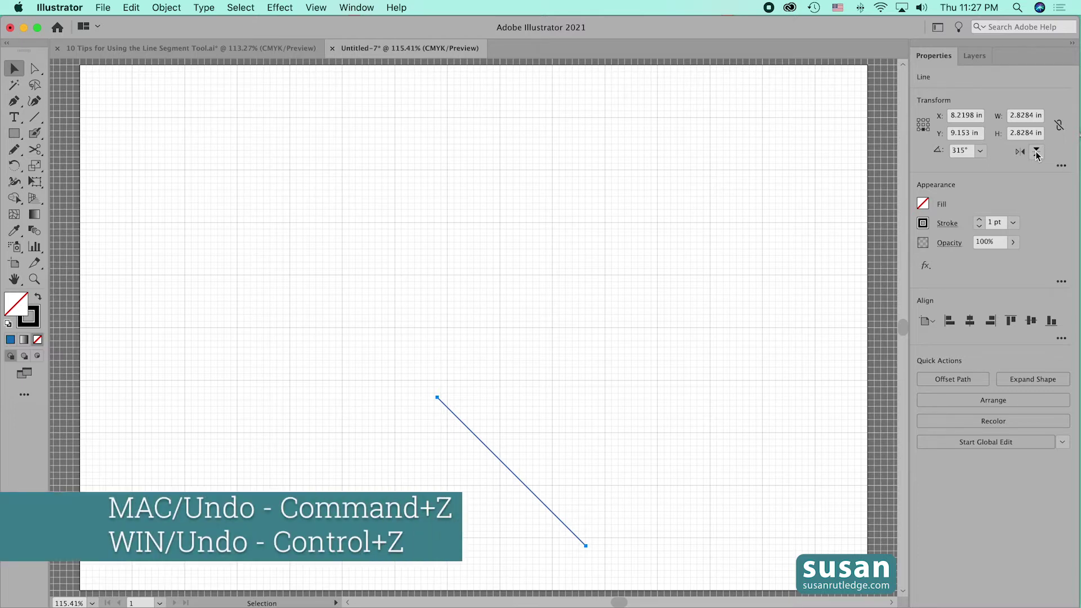
key(super+z)
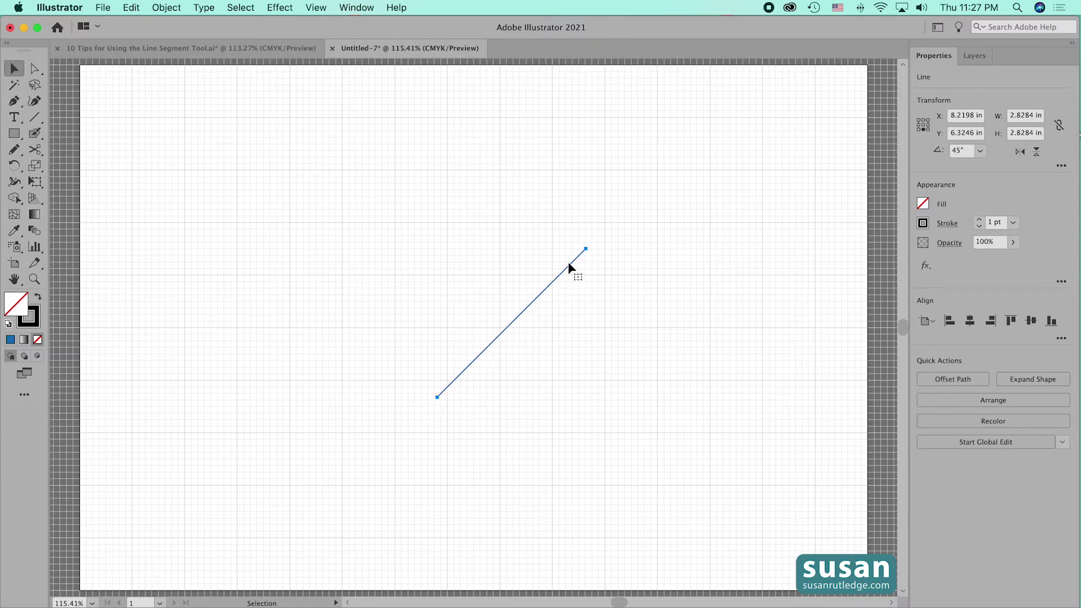
Check the line's length and angle in Transform More Options, then delete the line.
click(1061, 167)
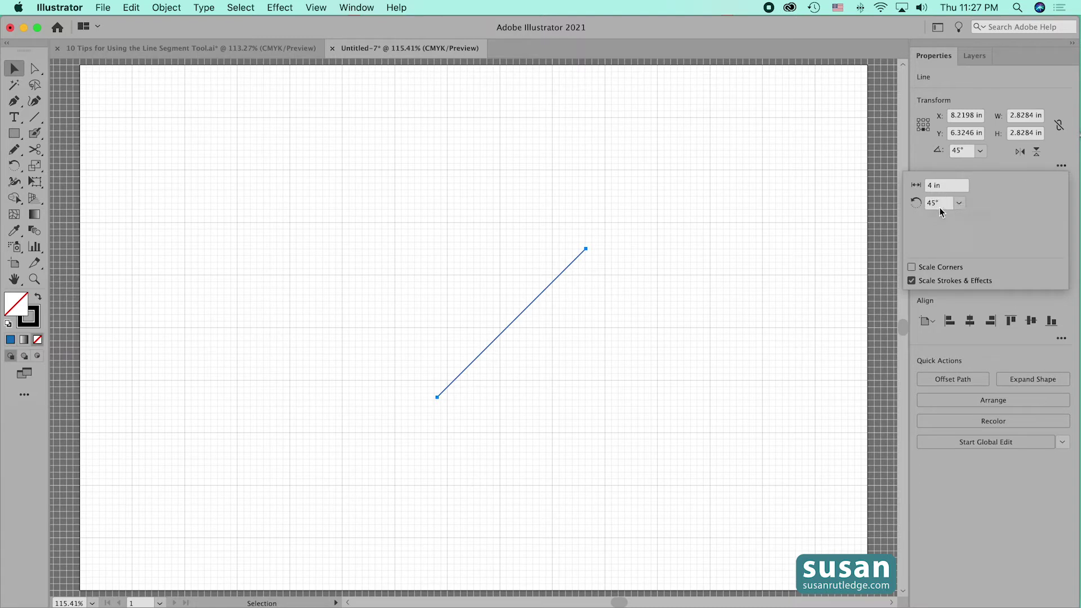
click(775, 242)
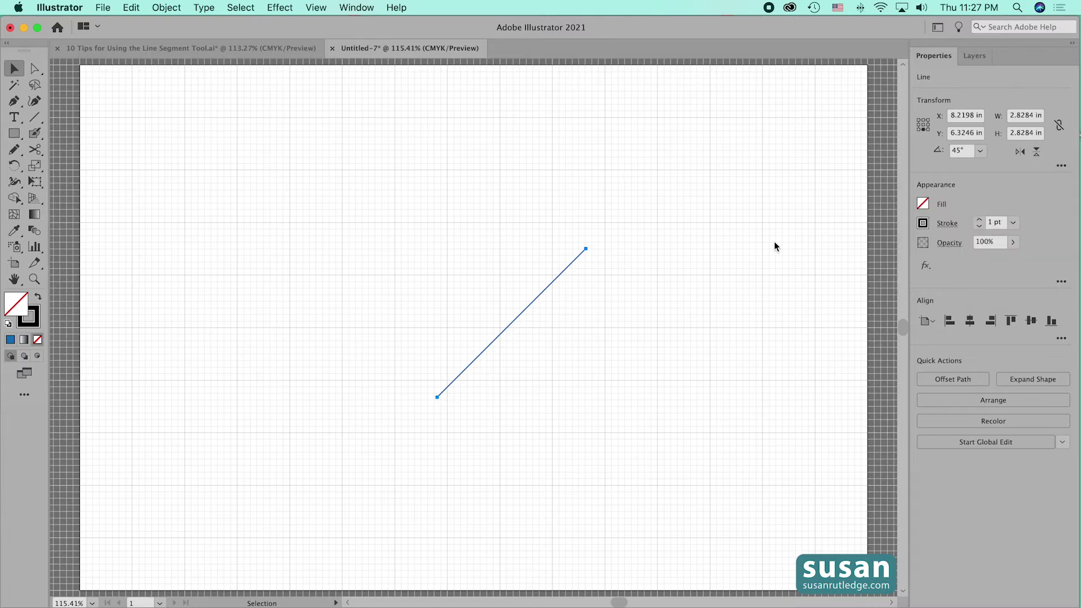
key(Delete)
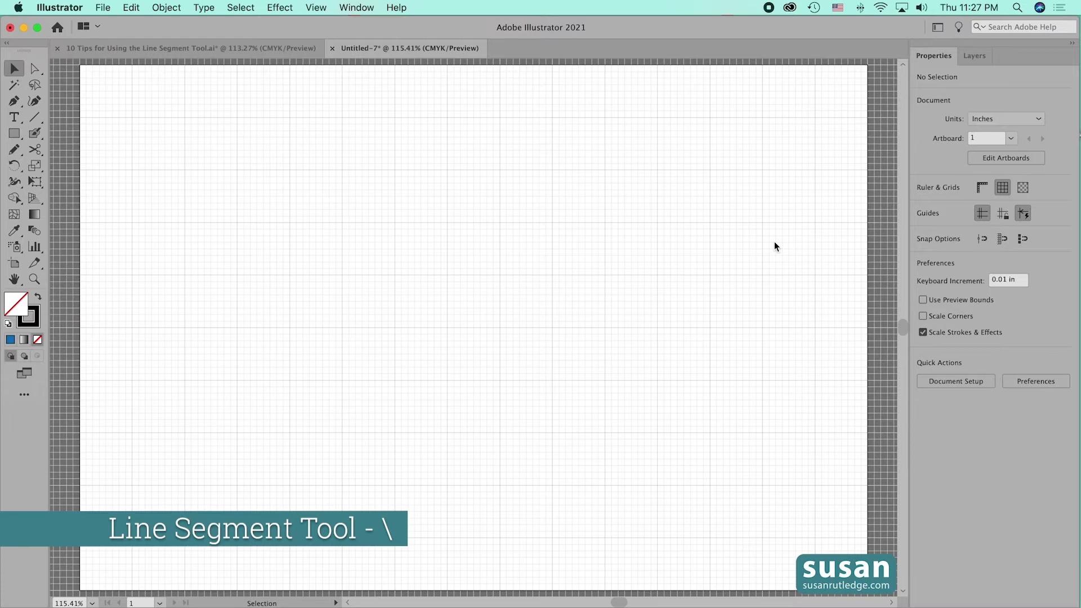
Drag out a downward vertical line with the Line Segment tool, then undo it.
key(backslash)
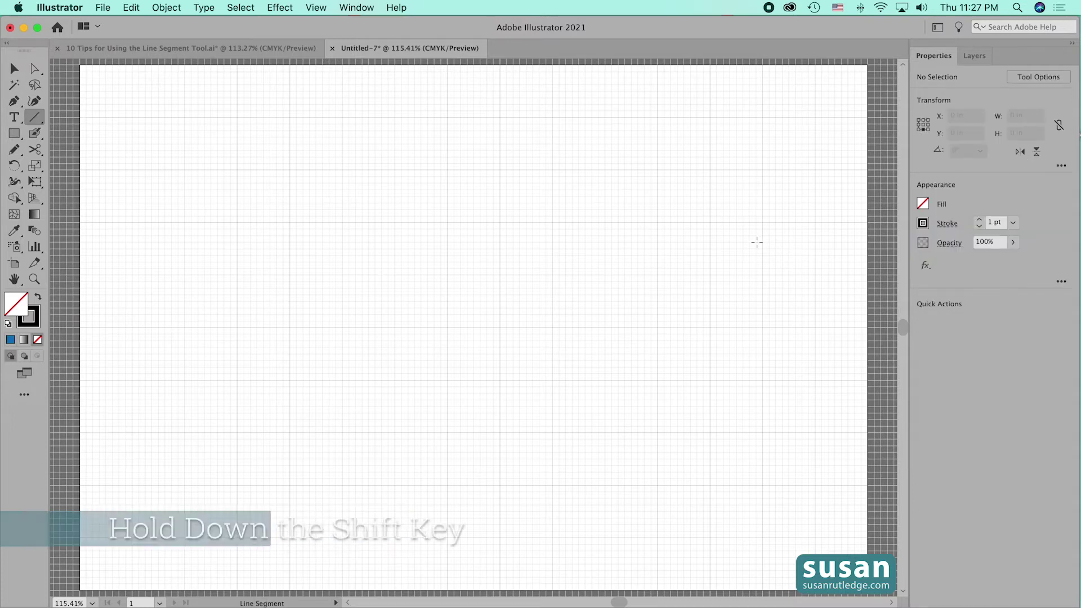
click(289, 275)
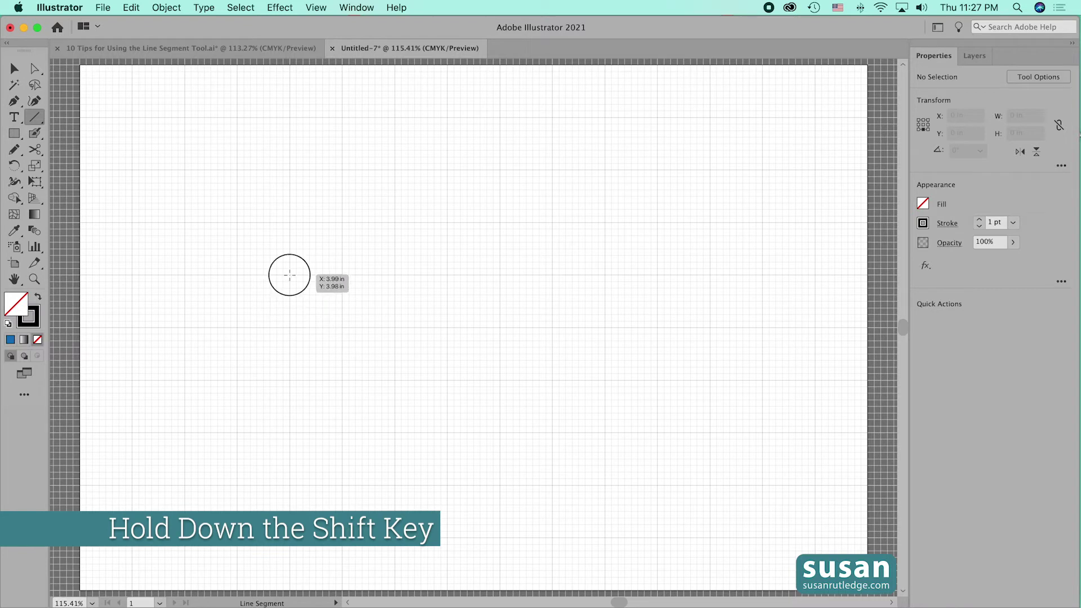
drag(297, 275, 281, 378)
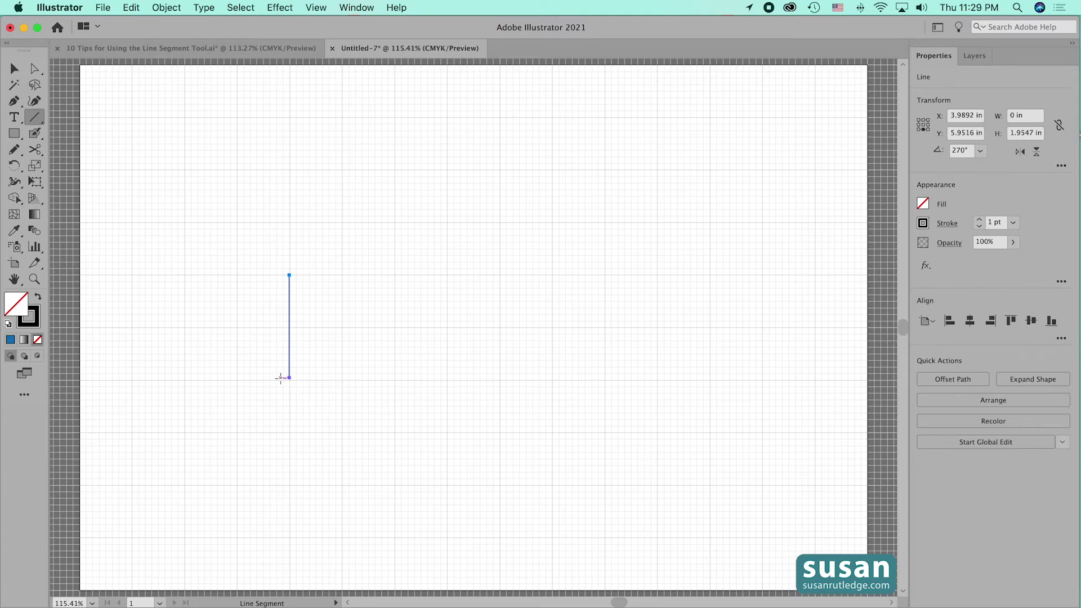
key(super+z)
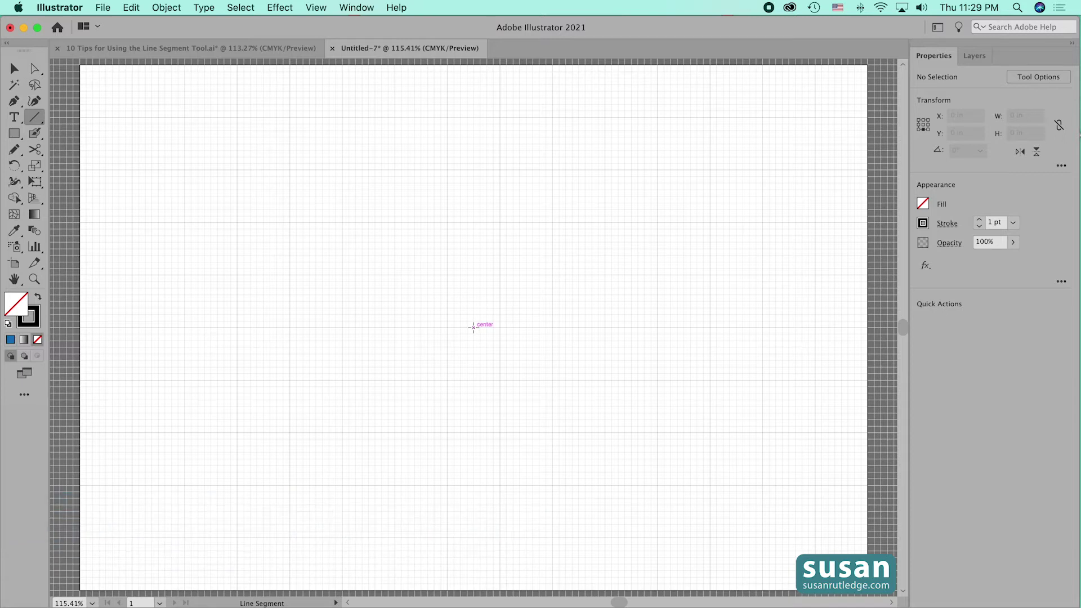
Draw a horizontal line about 8.54 in long outward from the artboard centre.
click(473, 327)
mouse_move(473, 327)
mouse_down()
mouse_move(519, 374)
mouse_move(536, 425)
mouse_move(569, 362)
mouse_move(543, 270)
mouse_move(619, 213)
mouse_move(567, 254)
mouse_move(546, 287)
mouse_move(550, 324)
mouse_move(446, 463)
mouse_move(329, 285)
mouse_move(424, 185)
mouse_move(348, 333)
mouse_move(474, 393)
mouse_move(601, 229)
mouse_move(536, 289)
mouse_move(522, 343)
mouse_move(488, 381)
mouse_move(481, 340)
mouse_move(503, 400)
mouse_move(543, 344)
mouse_move(533, 266)
mouse_move(532, 314)
mouse_move(699, 325)
mouse_up()
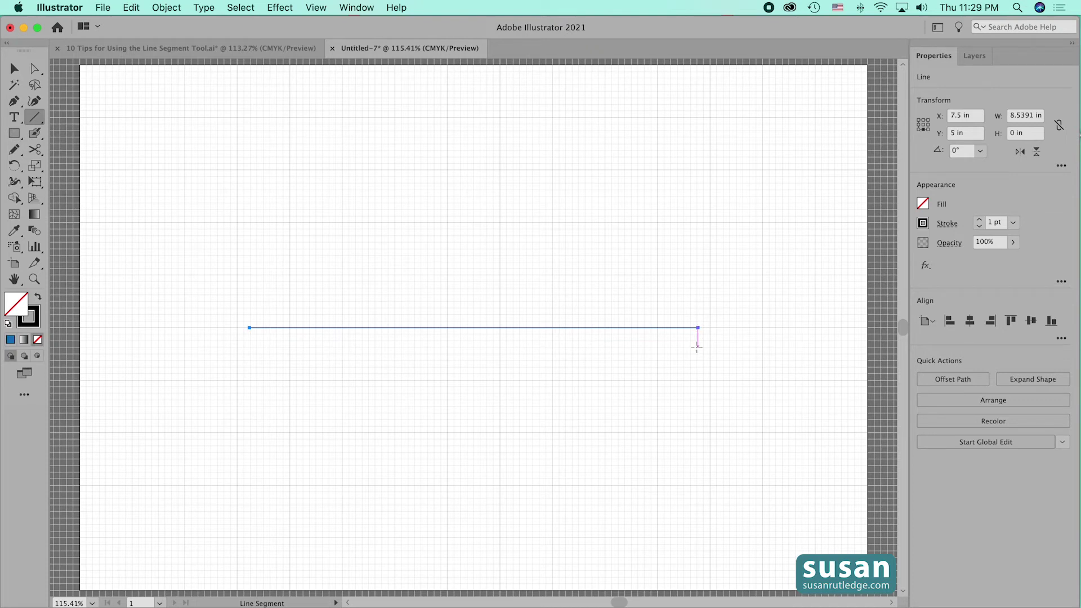
key(v)
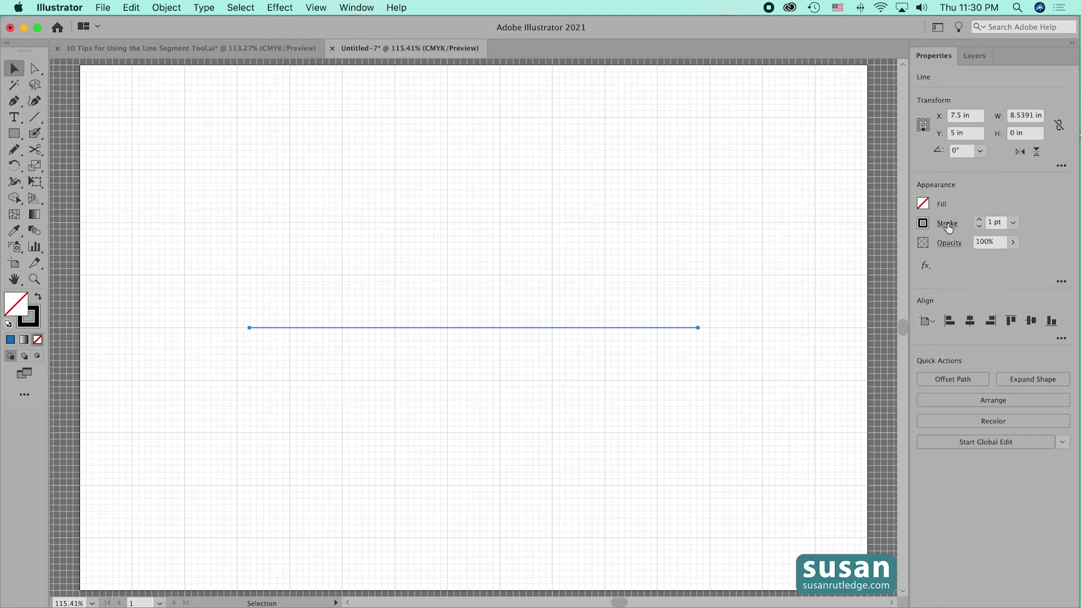
Raise the stroke weight to 25 pt and use Projecting Cap after trying Round Cap.
click(951, 225)
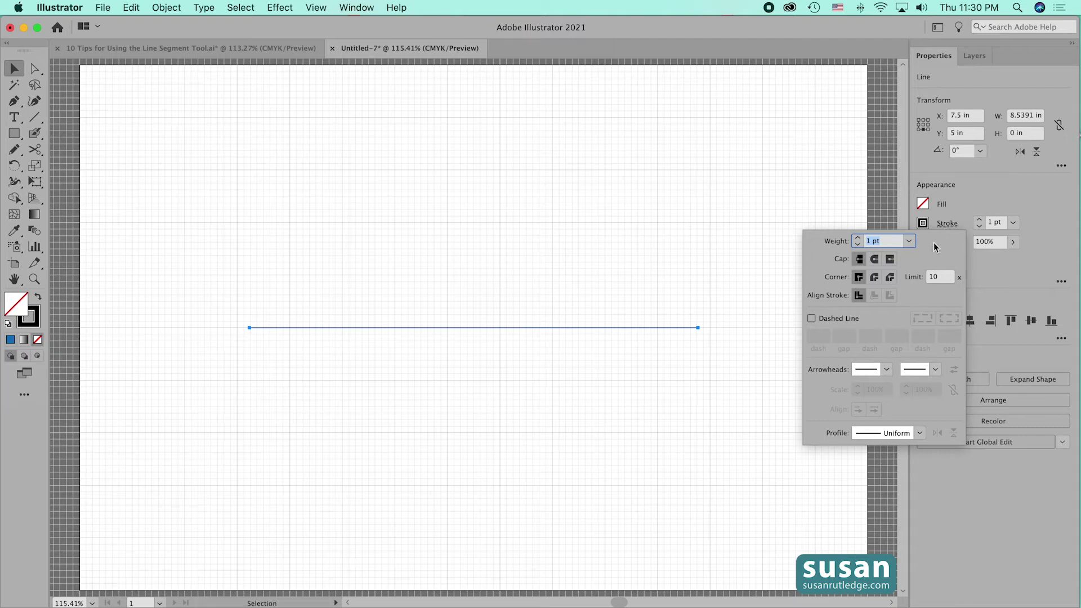
drag(857, 238, 856, 240)
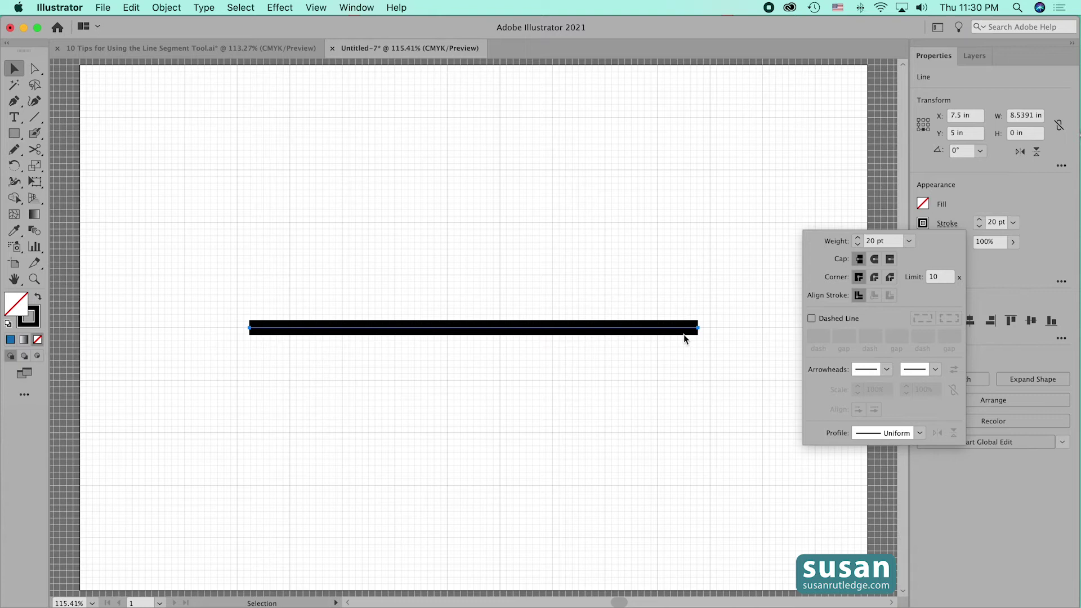
click(875, 260)
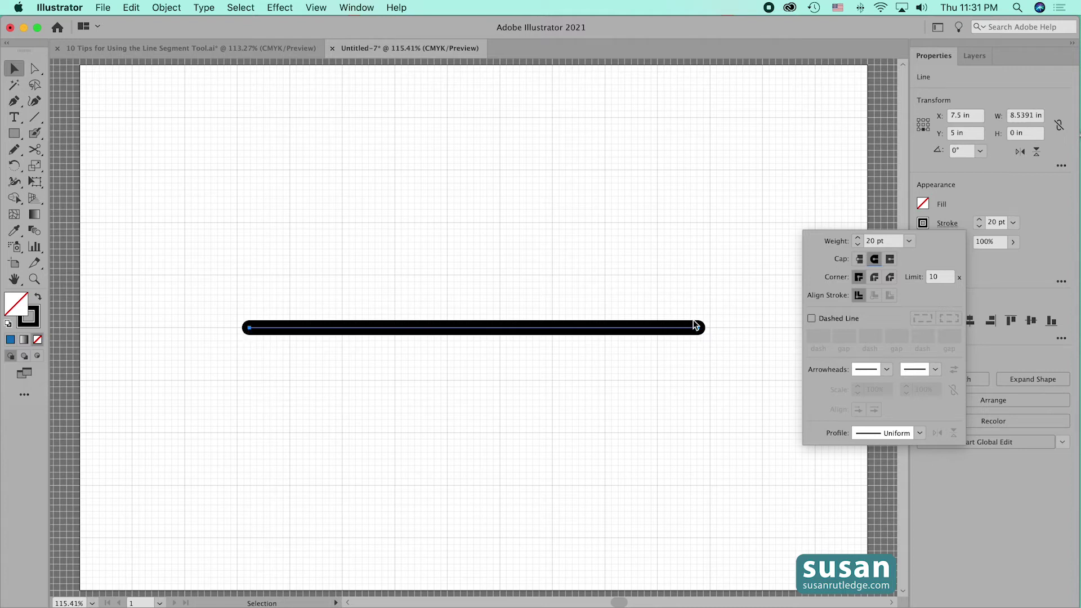
click(889, 259)
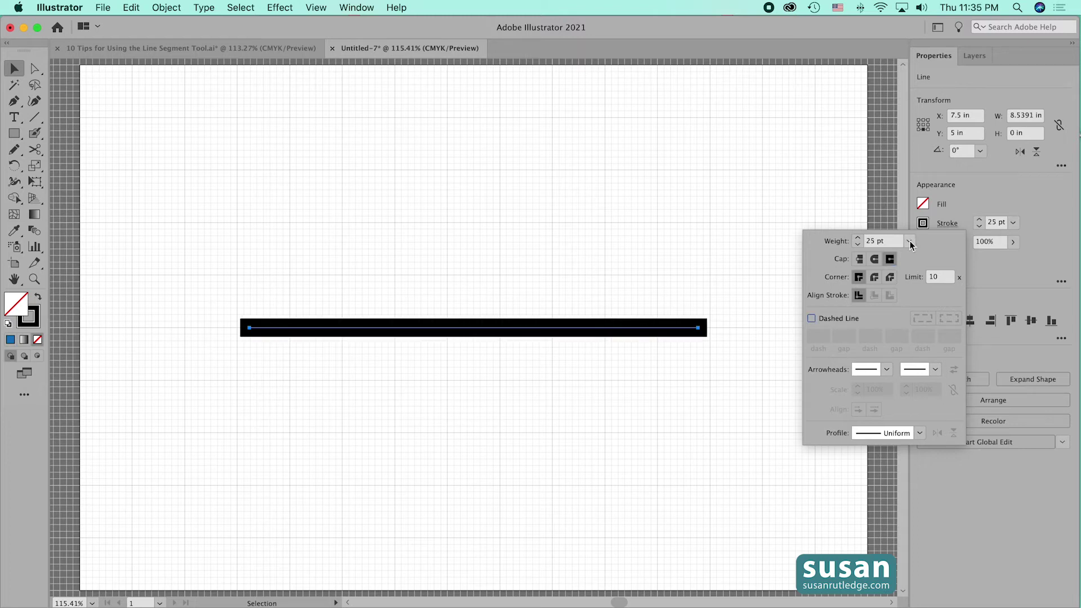
Make the stroke a dashed line with 60 pt dashes and 50 pt gaps.
click(812, 320)
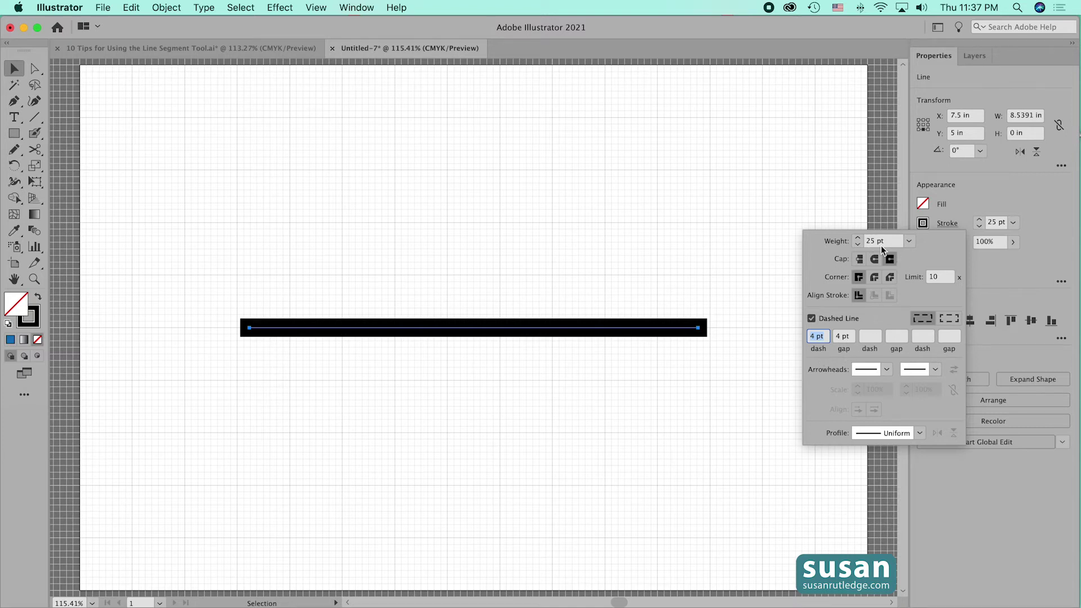
drag(828, 336, 806, 335)
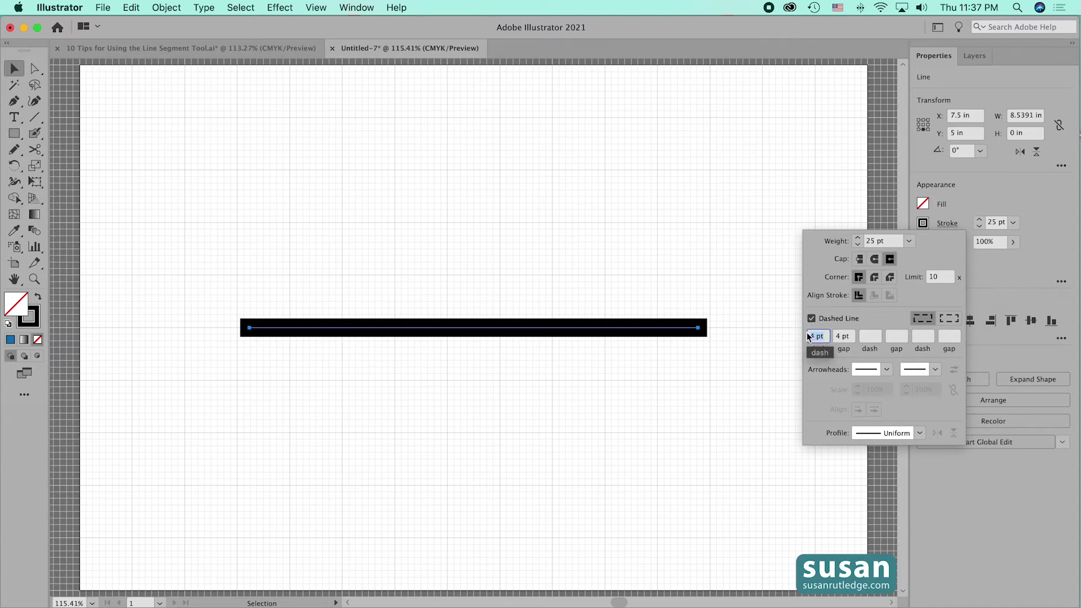
text(60)
key(Tab)
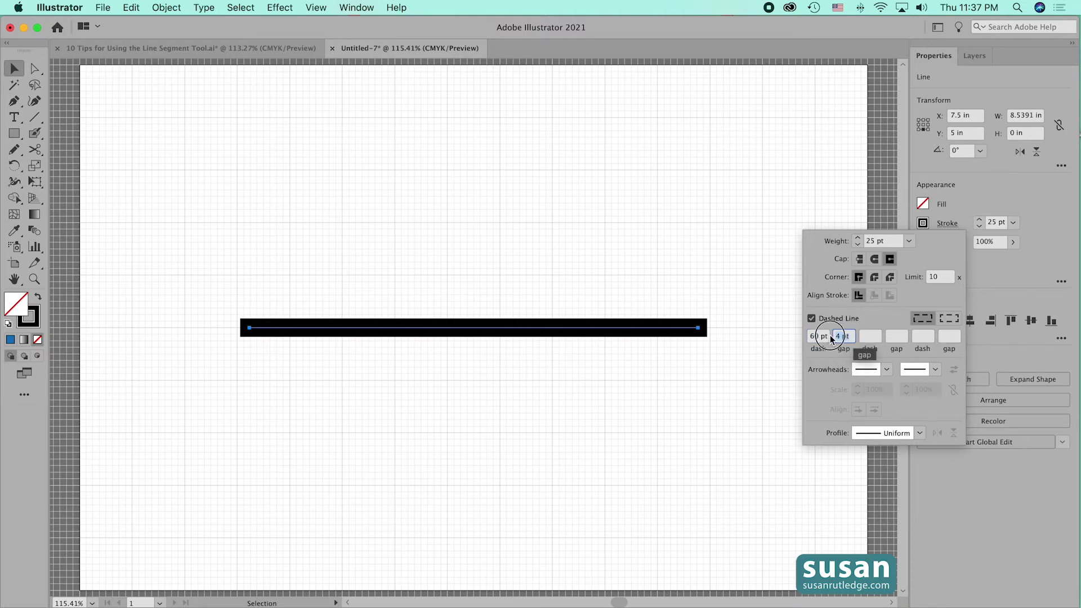
text(50)
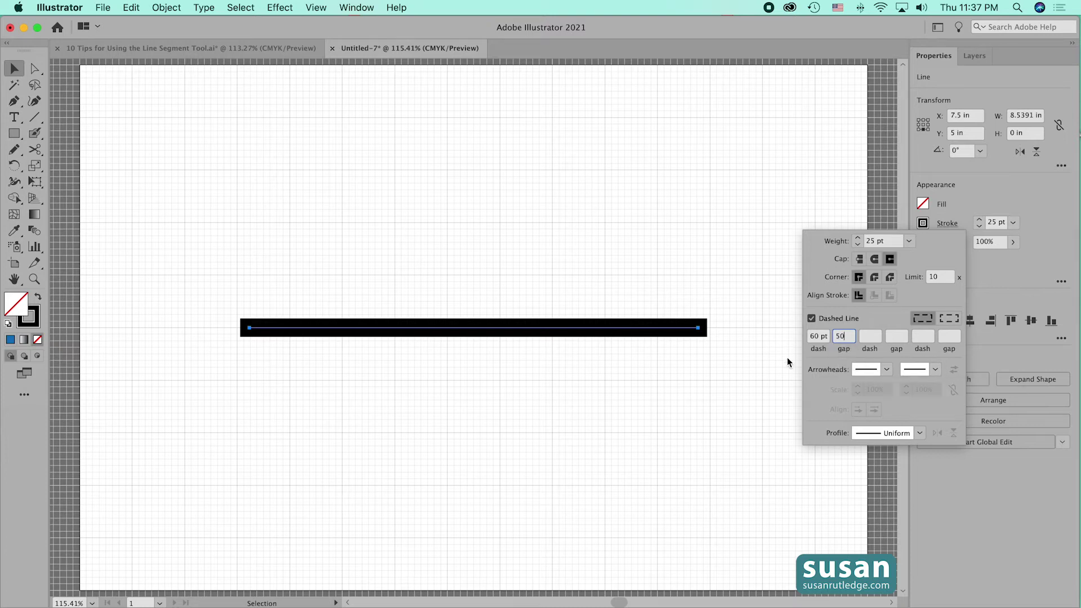
click(764, 363)
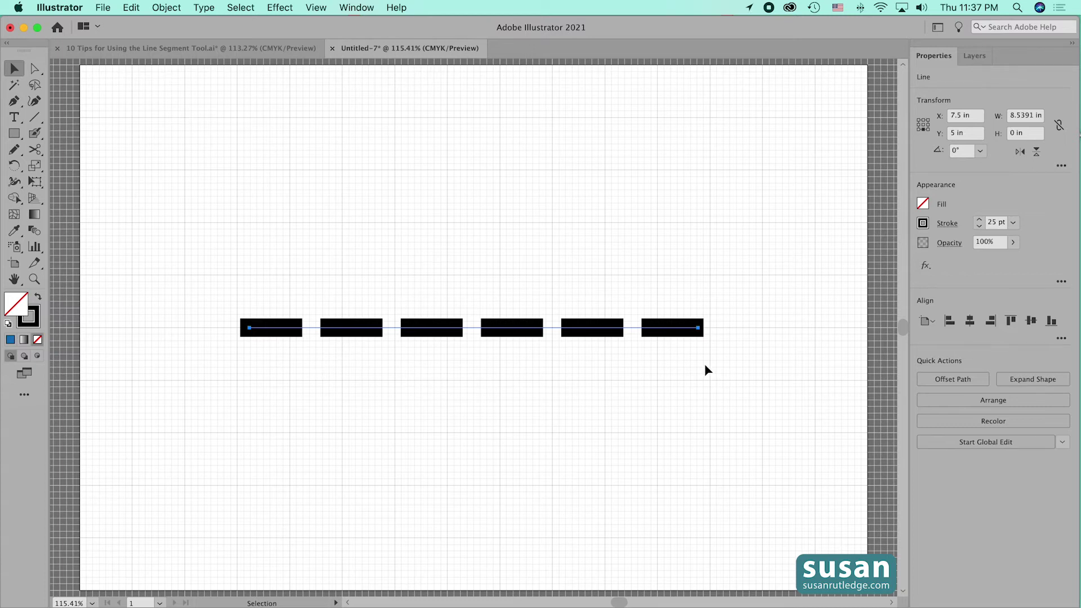
click(947, 225)
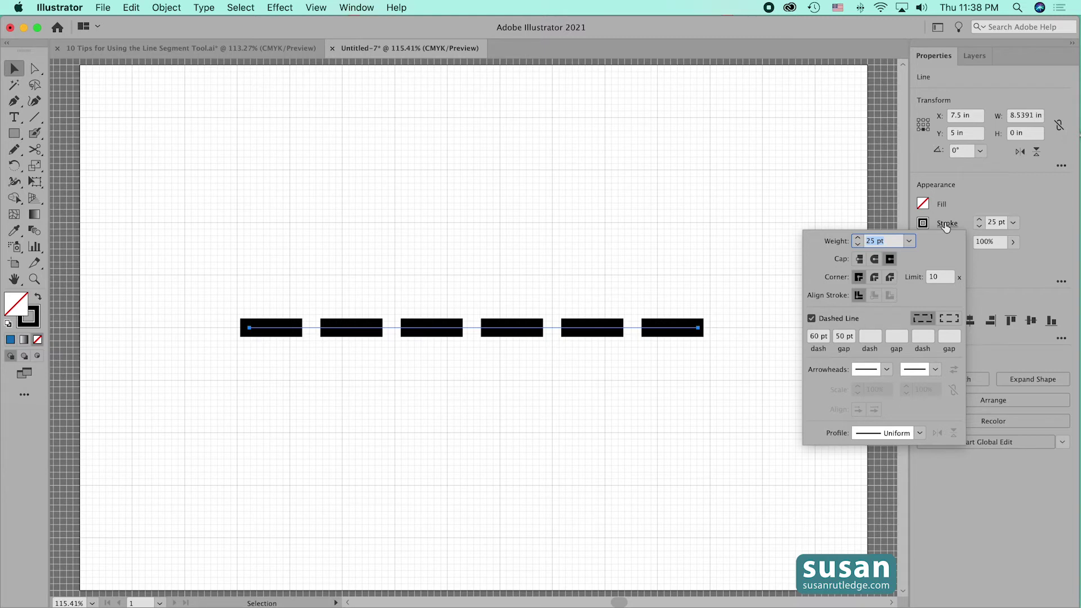
Give the dashes Round Cap and raise the weight toward 52 pt to preview capsule dashes.
click(876, 261)
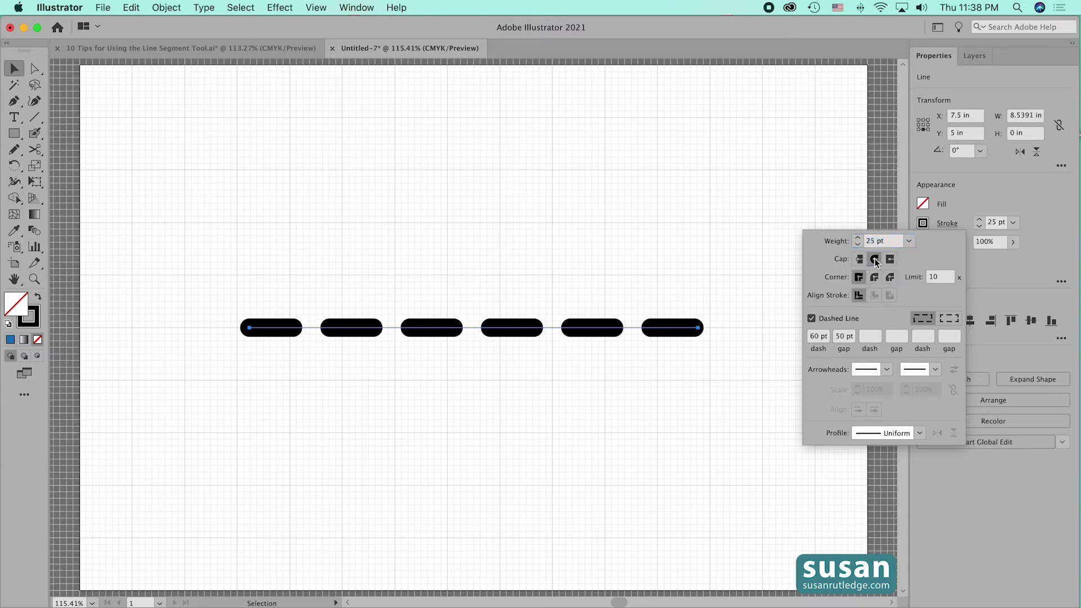
click(858, 238)
click(858, 239)
click(858, 239)
click(858, 238)
click(858, 238)
click(858, 239)
click(858, 238)
click(858, 238)
click(858, 239)
click(576, 401)
click(514, 334)
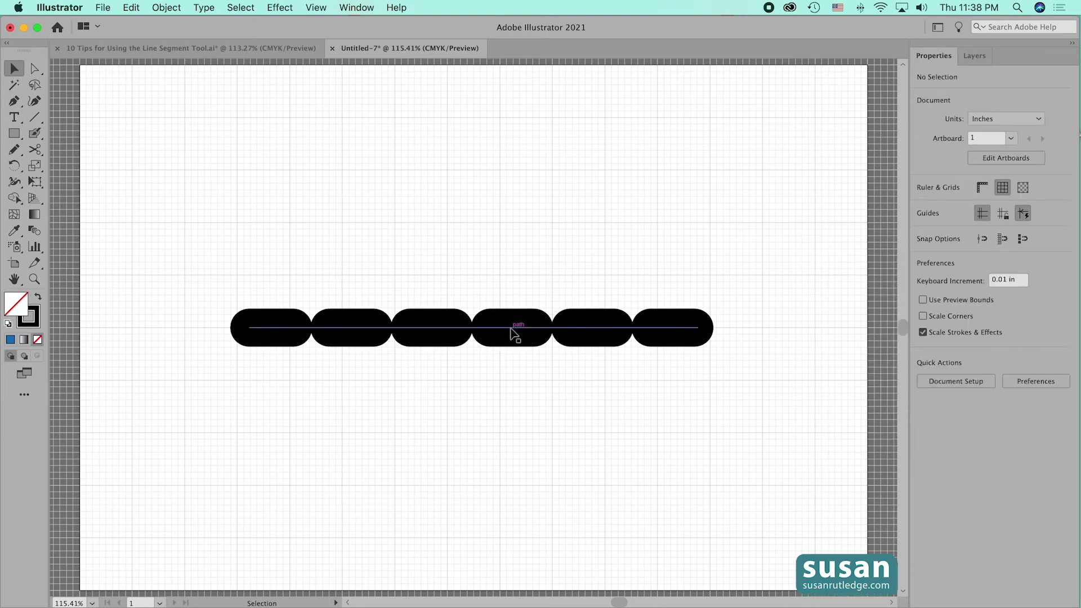
click(514, 333)
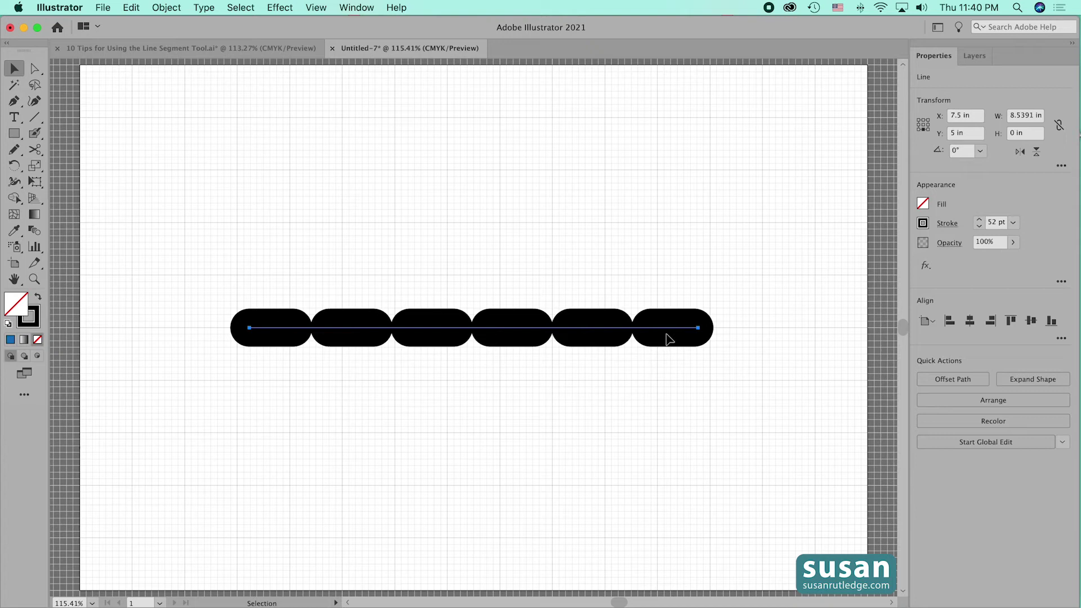
Set Butt Cap, 3 pt weight, 8 pt dashes and 6 pt gaps.
click(947, 224)
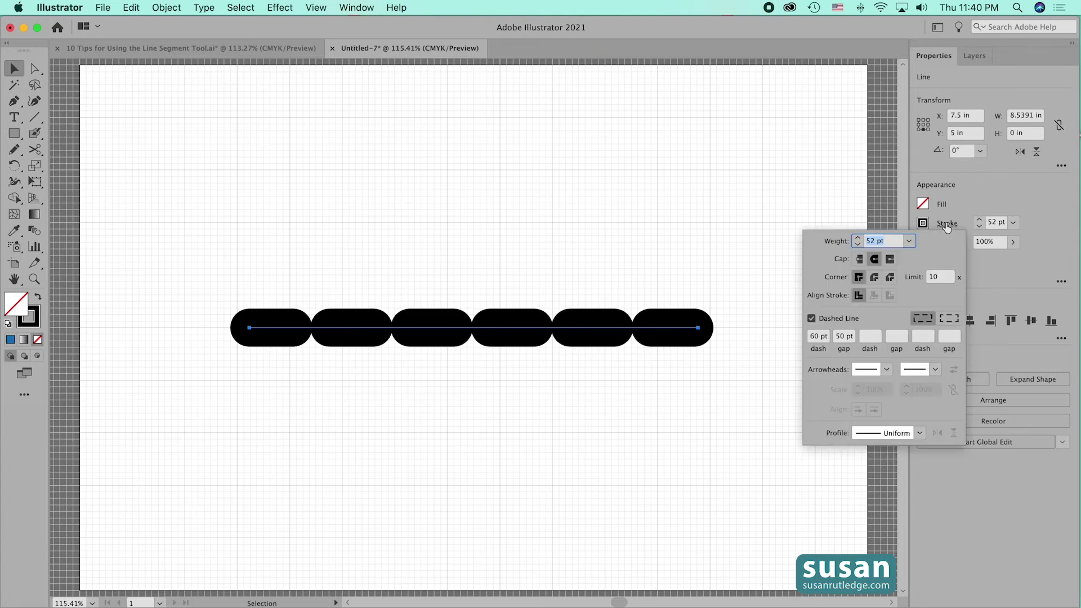
click(860, 260)
drag(892, 242, 867, 241)
text(3)
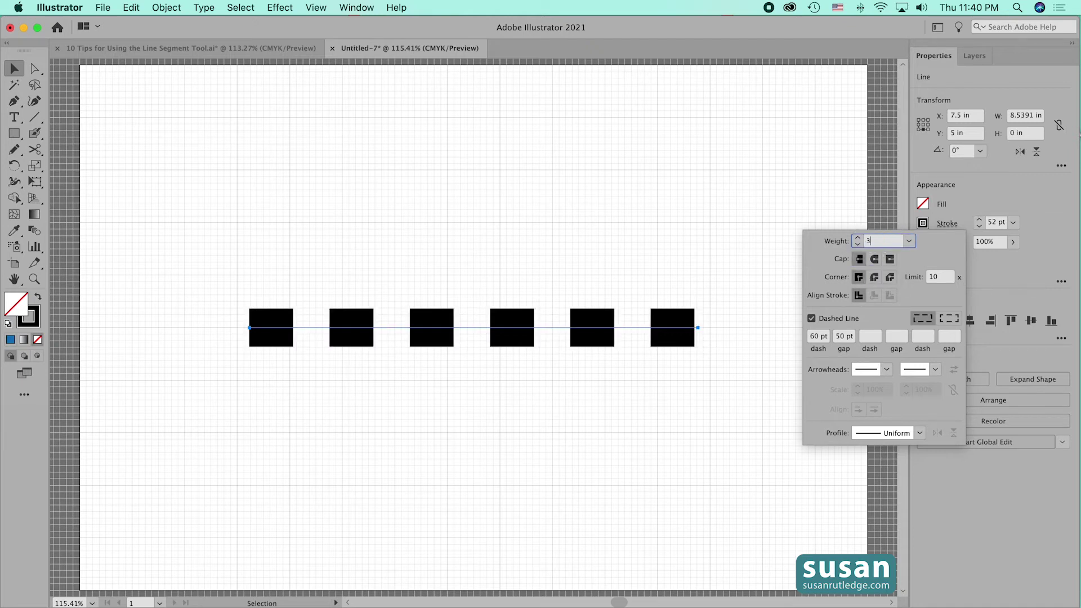
click(812, 336)
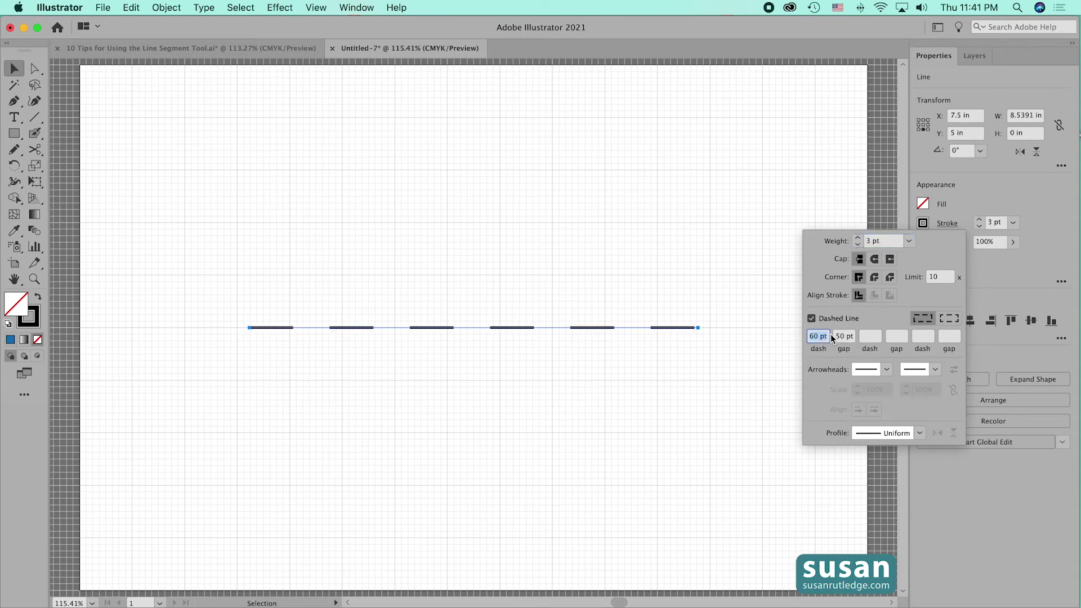
text(8)
click(843, 337)
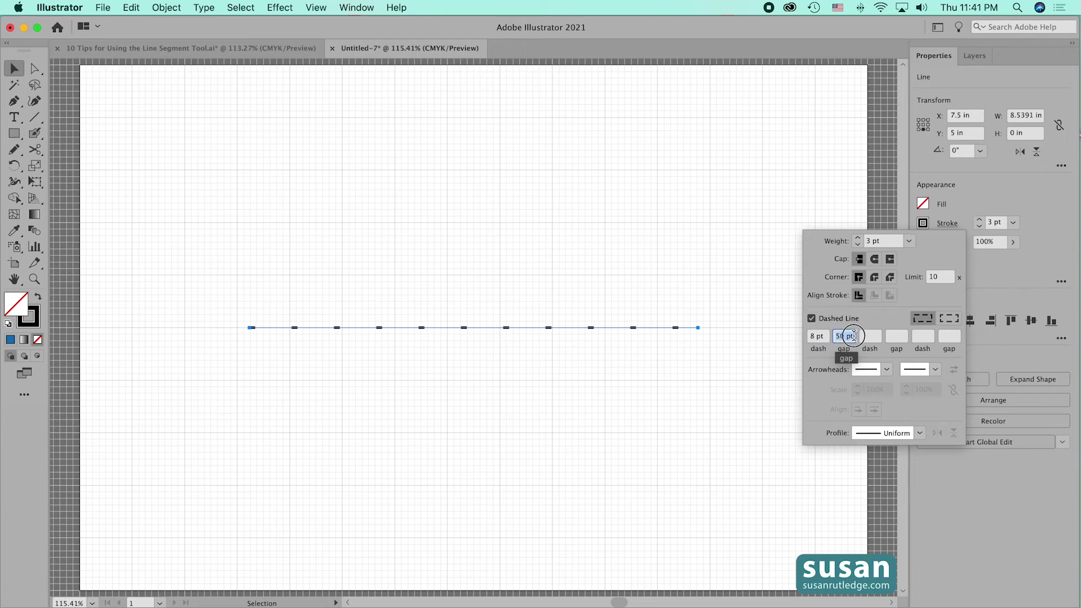
text(6)
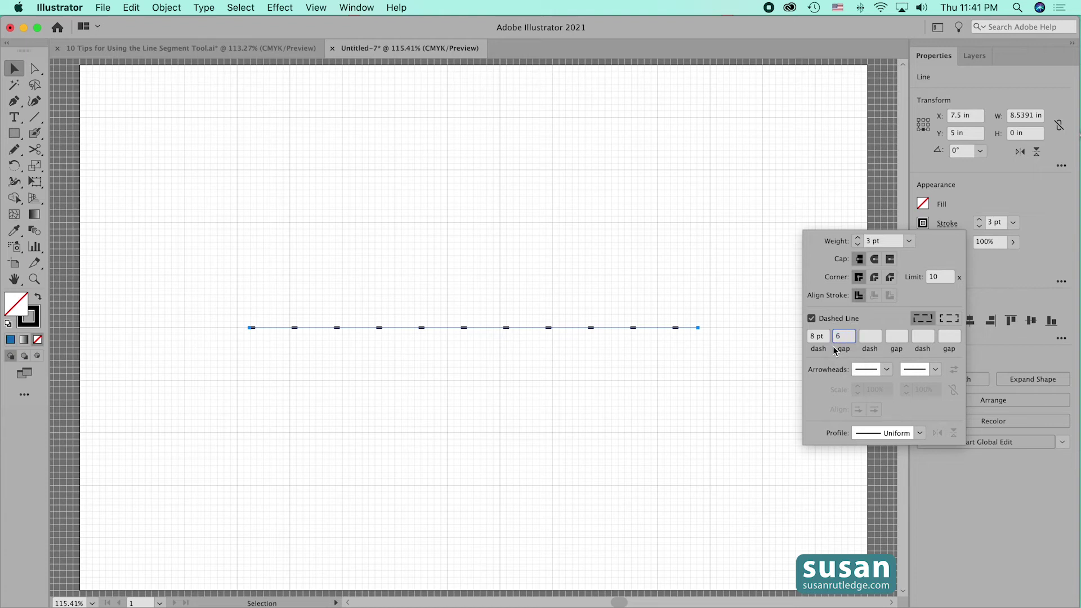
click(732, 348)
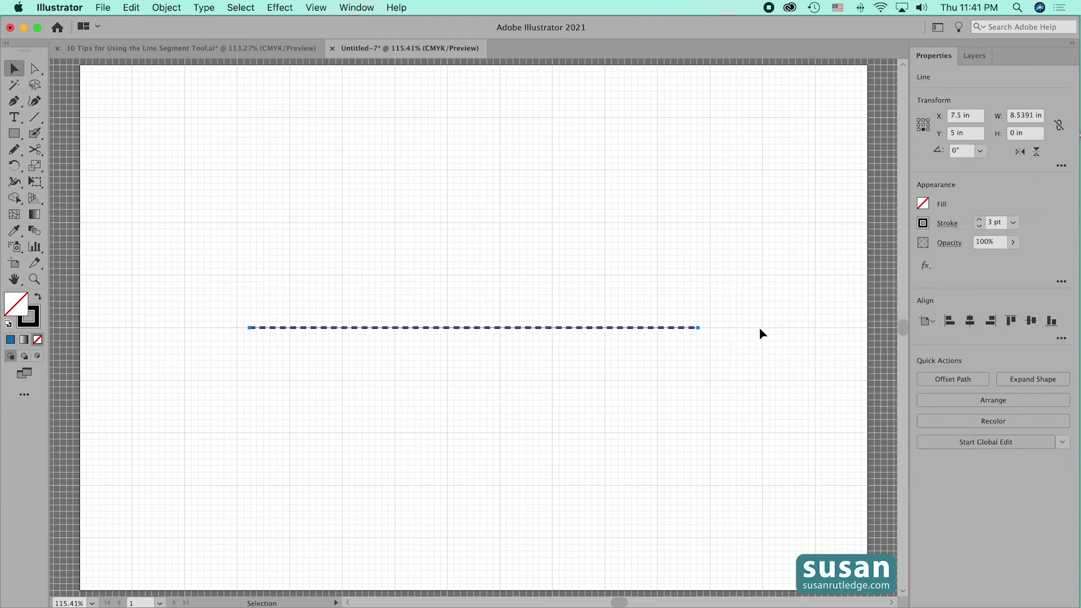
click(589, 336)
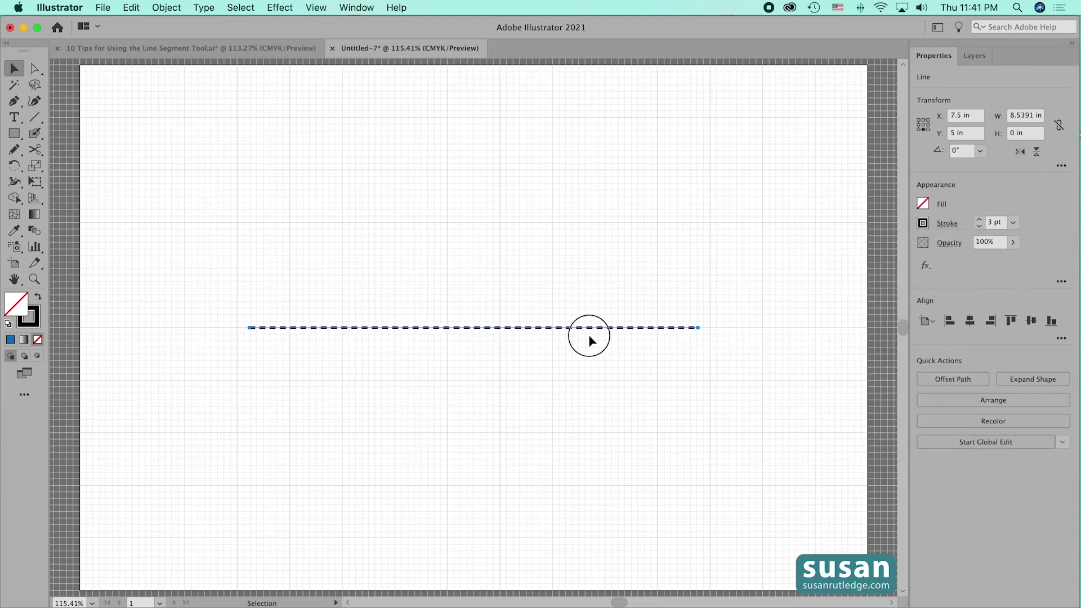
click(476, 328)
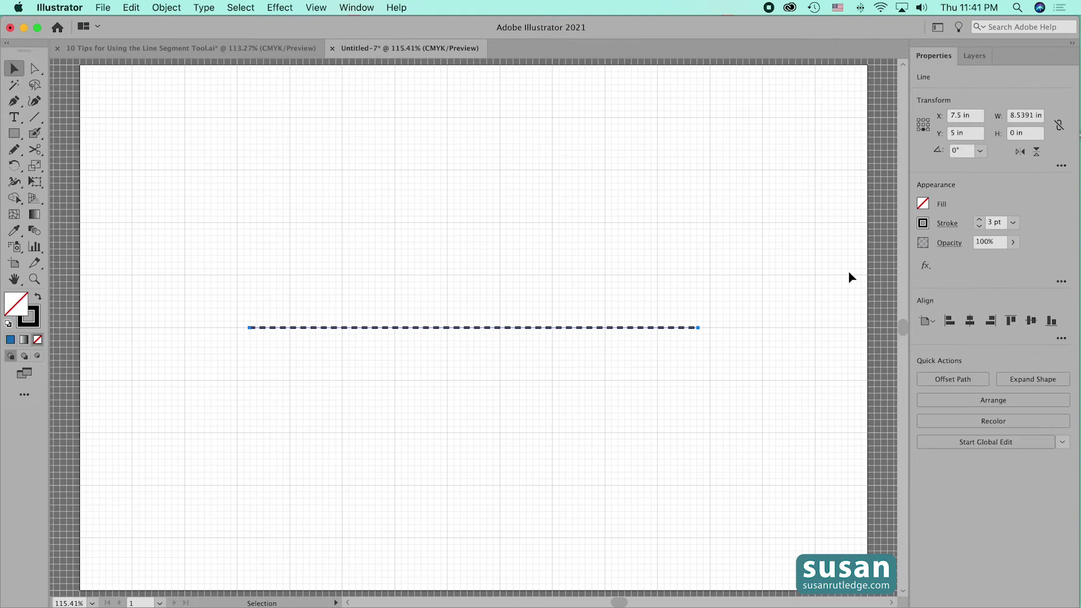
Turn the stroke back to solid and put Arrow 9 at the line's start.
click(948, 224)
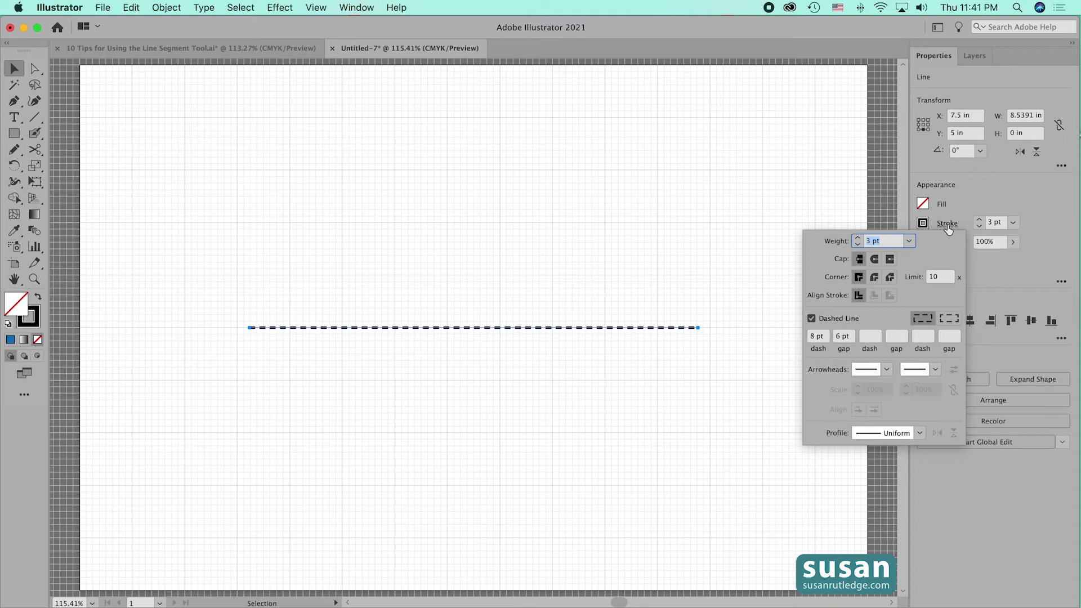
click(812, 319)
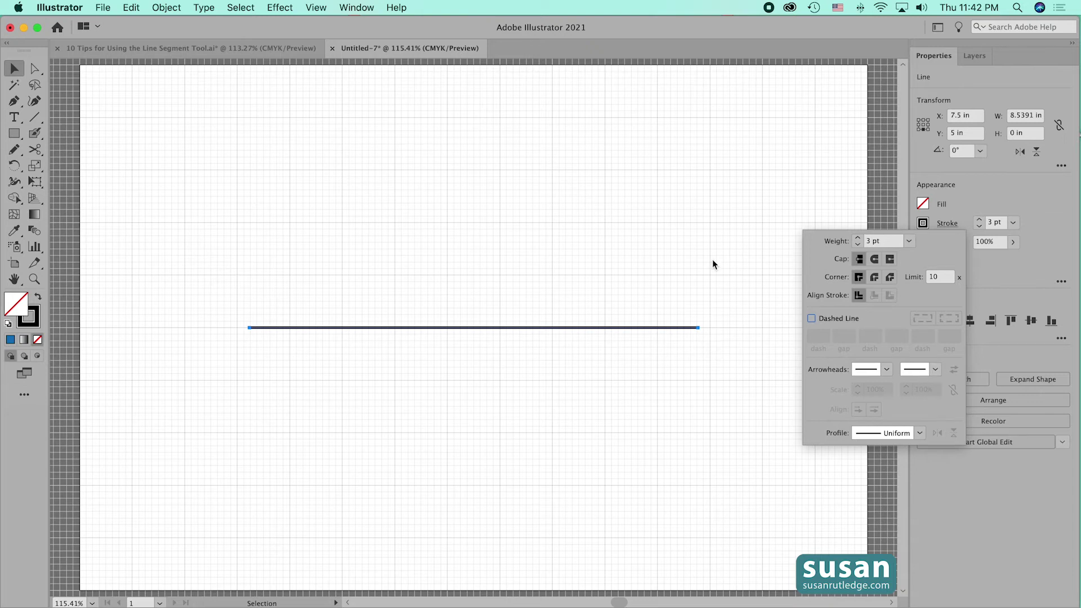
click(888, 369)
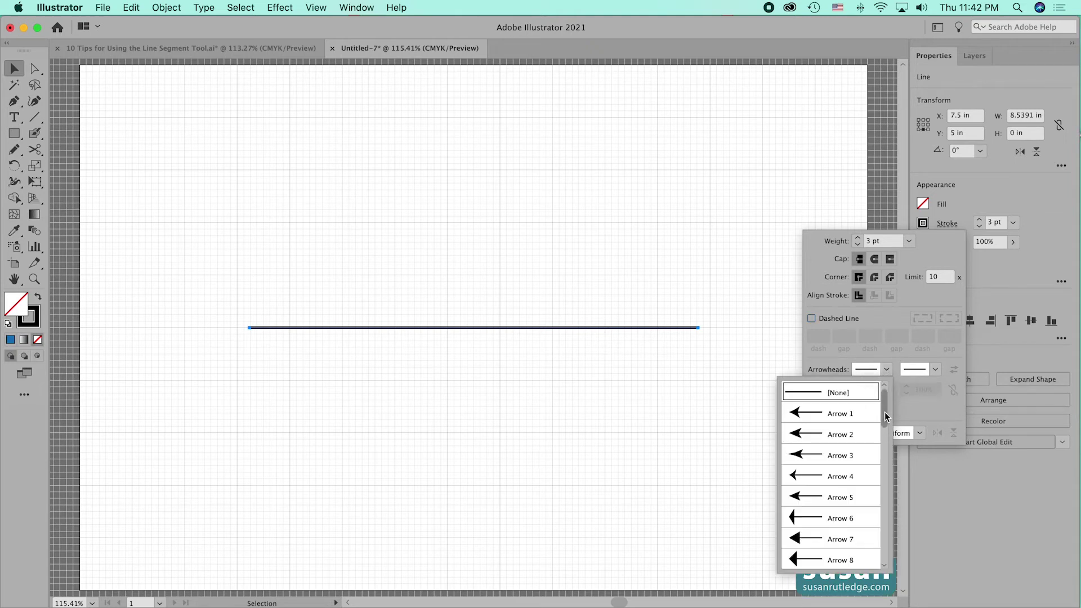
drag(884, 409, 884, 465)
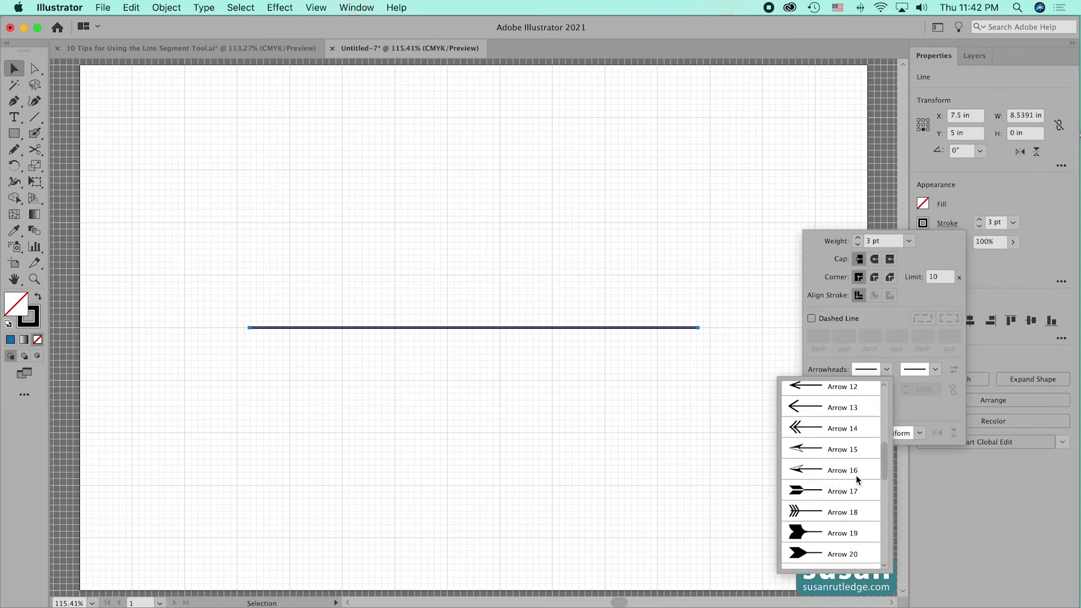
drag(885, 471, 884, 428)
click(838, 501)
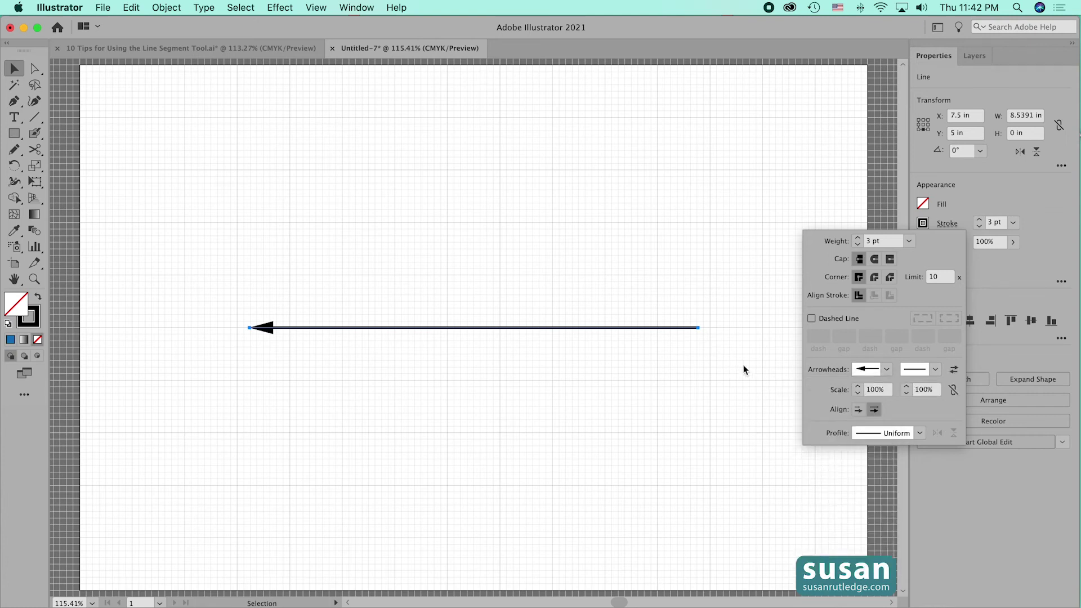
click(928, 371)
drag(933, 409, 929, 480)
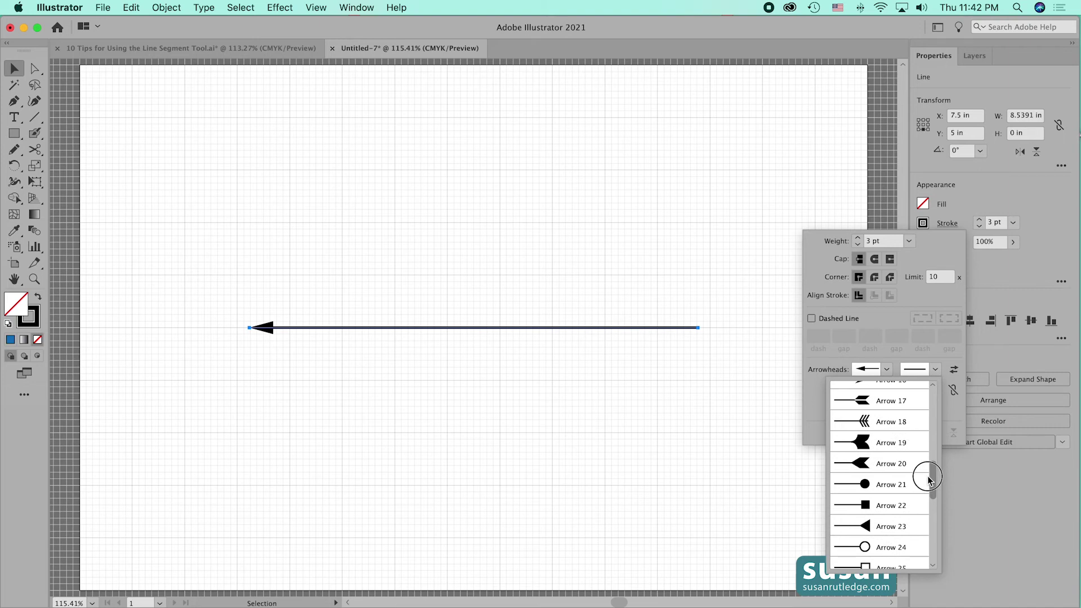
Give the line Arrow 17 fletching at the start, a pointed head at the end, and 10 pt weight.
click(894, 401)
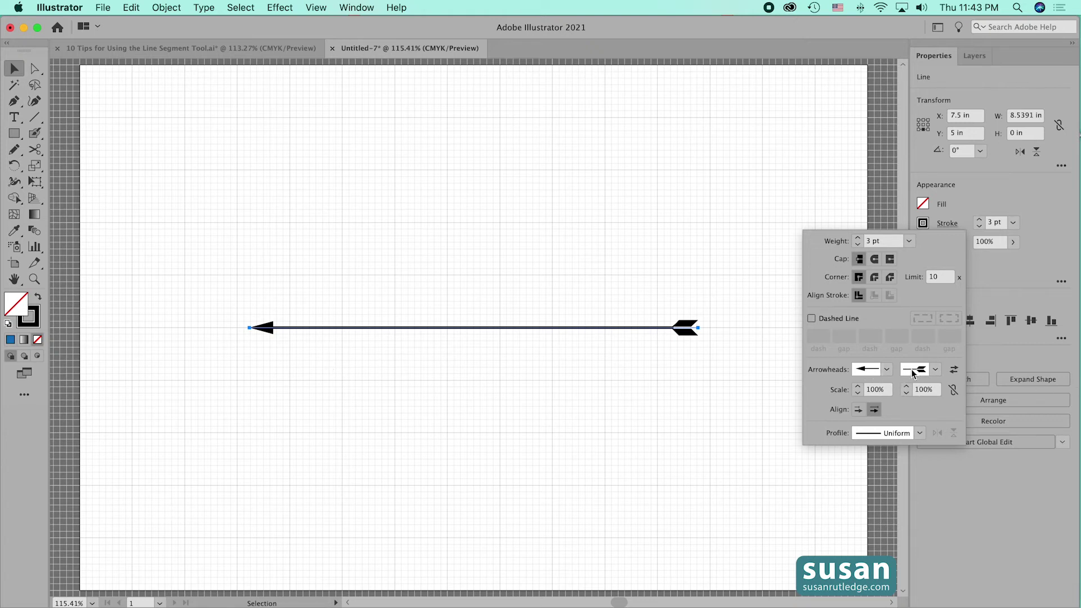
click(954, 371)
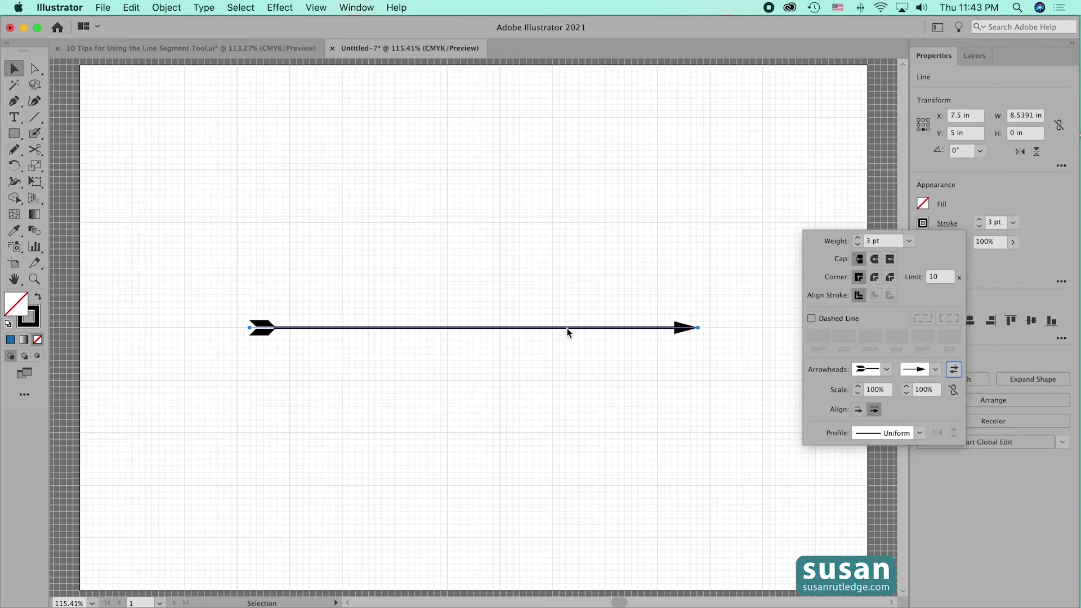
click(859, 237)
click(859, 237)
click(859, 237)
click(859, 237)
click(859, 237)
click(859, 238)
click(858, 237)
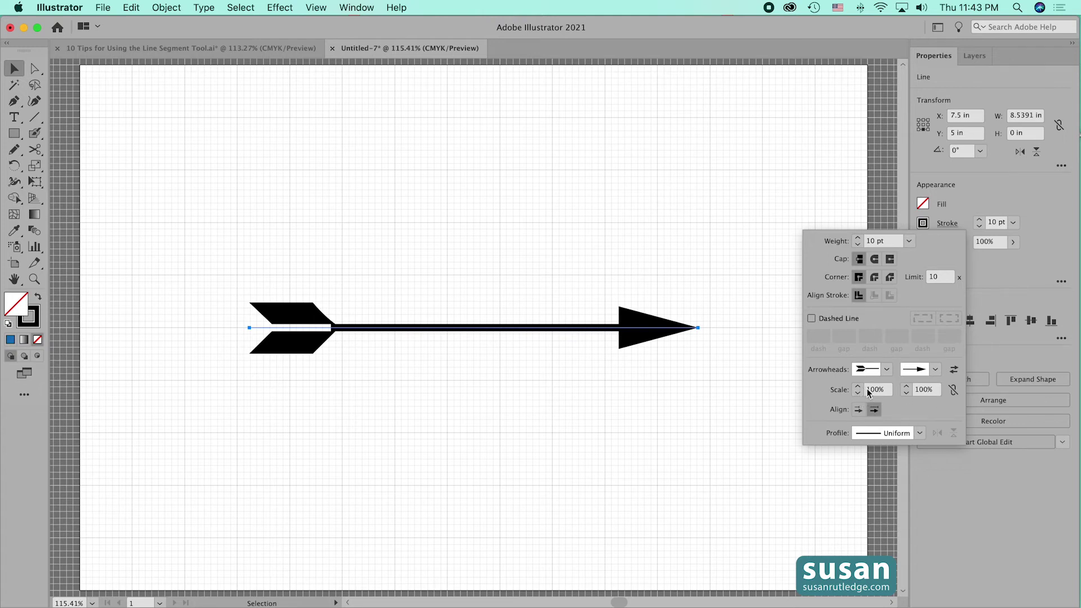
Scale both arrowheads to 131%, then unlink and scale the head to 206%.
click(953, 391)
click(907, 387)
click(907, 387)
click(907, 387)
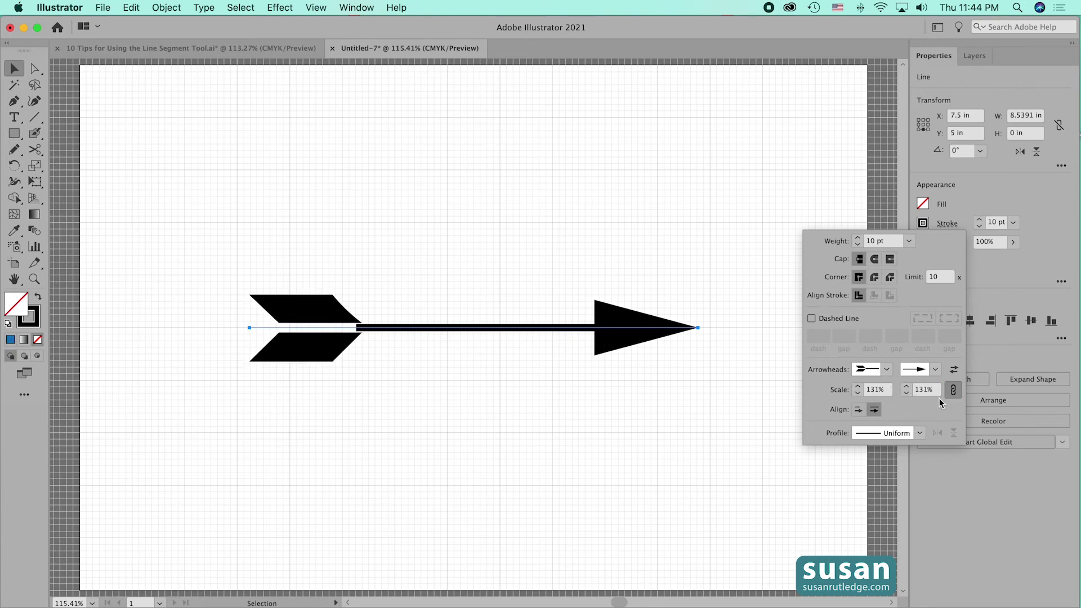
click(954, 390)
click(907, 388)
drag(907, 388, 907, 388)
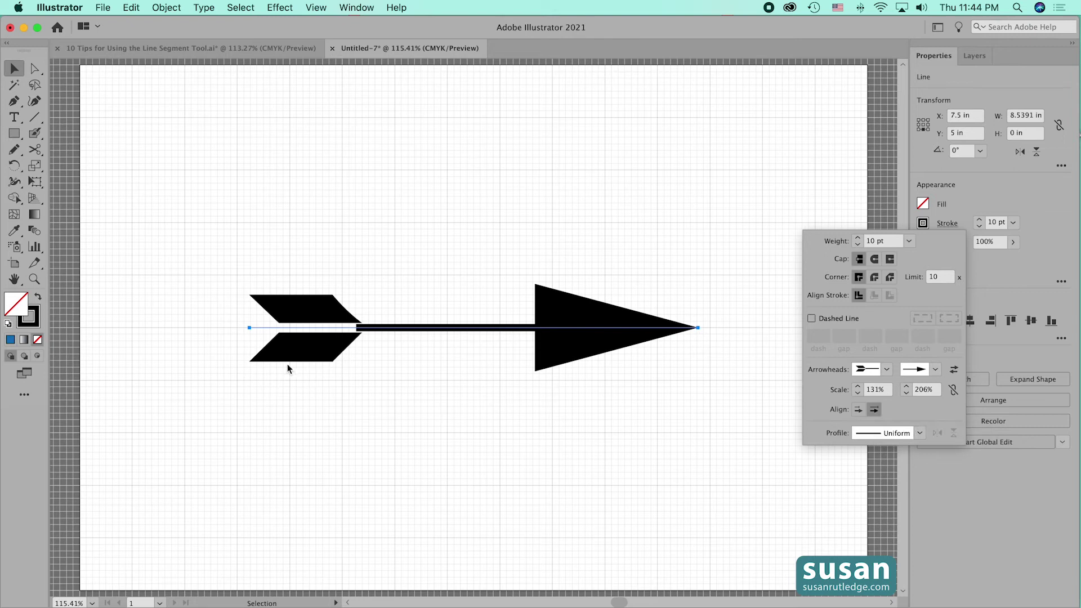
Try extending the arrow tips beyond the path, then align tips at the path ends.
click(859, 410)
click(860, 411)
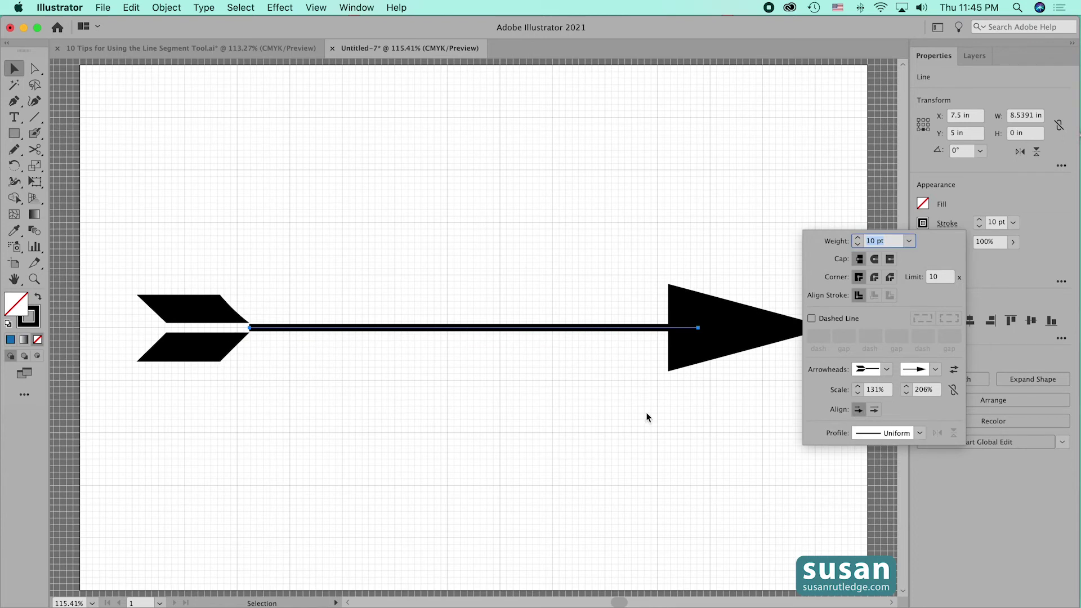
click(875, 410)
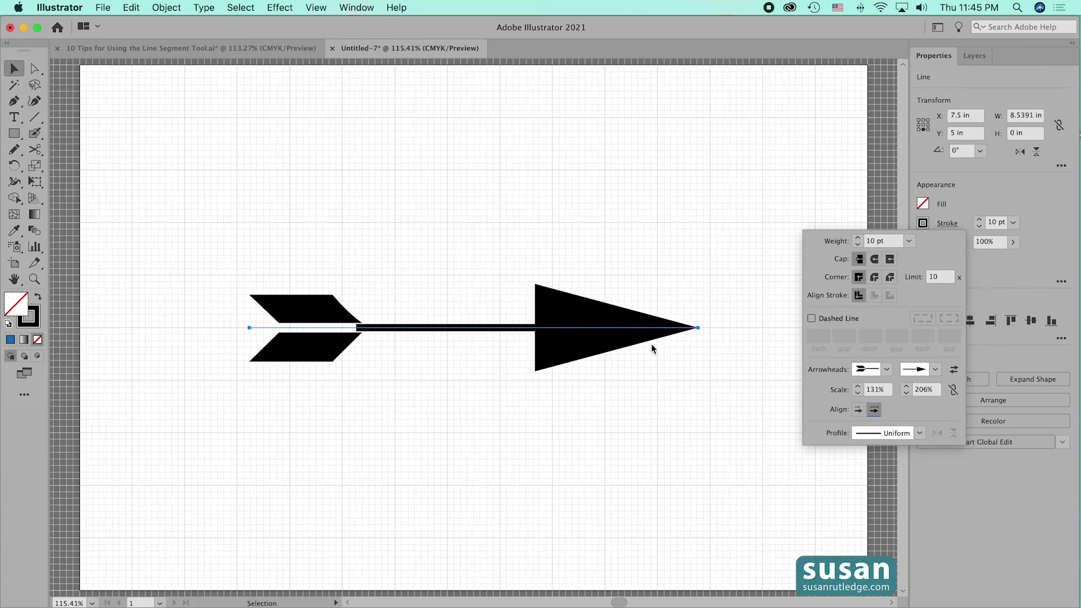
Set the start arrowhead to scissors, the end to None, and make the line dashed.
click(887, 370)
drag(885, 478, 884, 535)
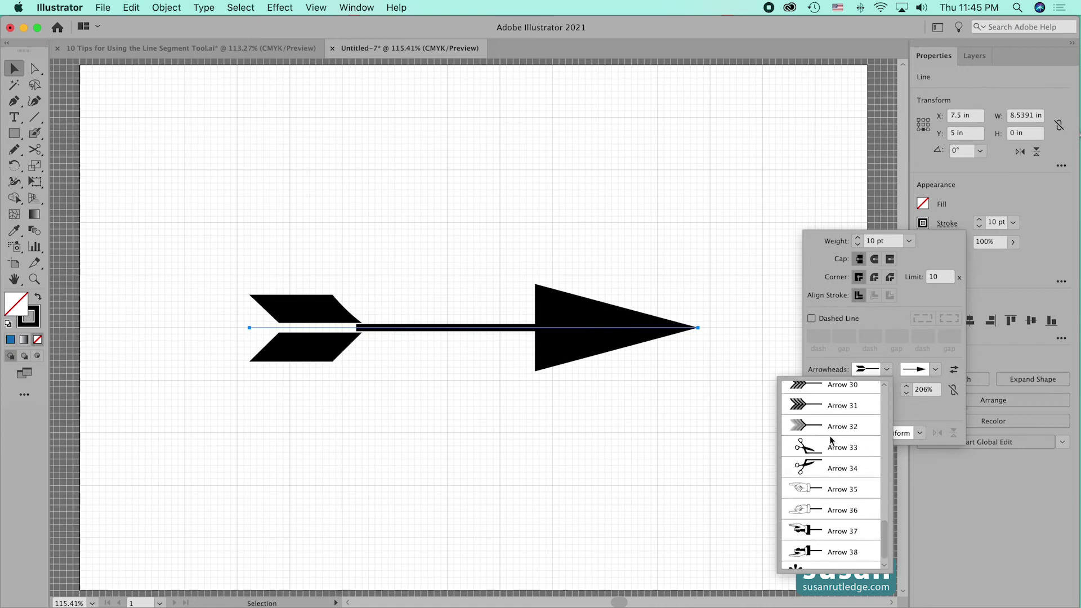
click(845, 448)
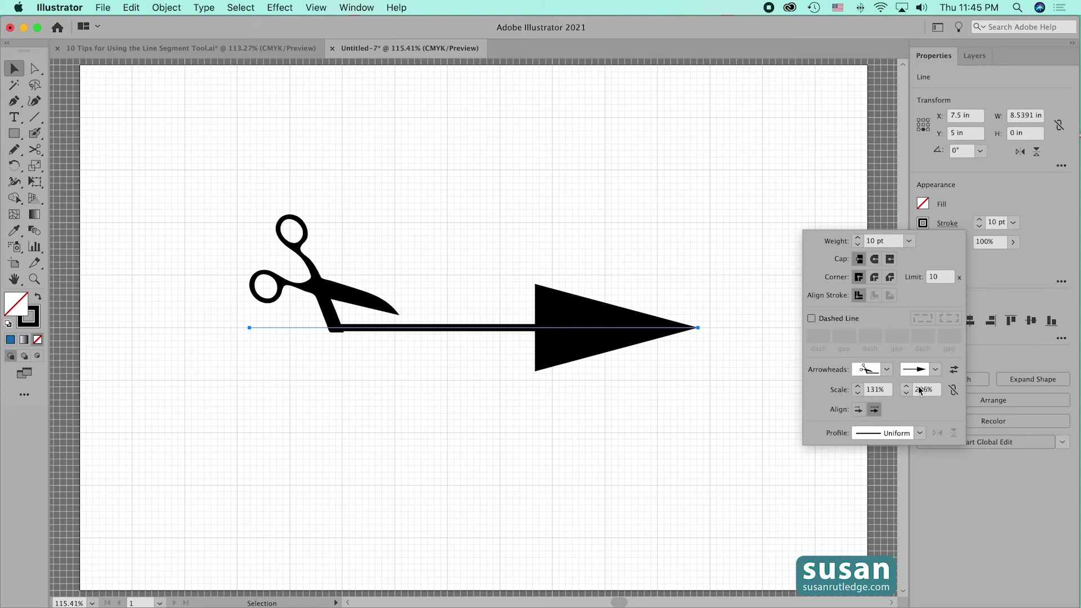
click(936, 370)
drag(933, 449, 932, 383)
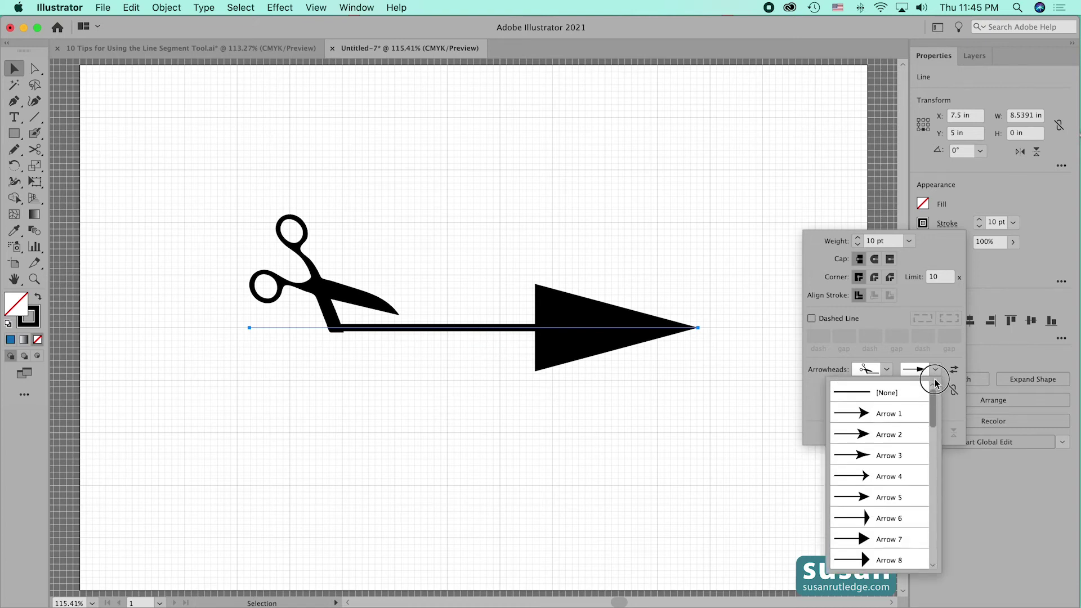
click(900, 393)
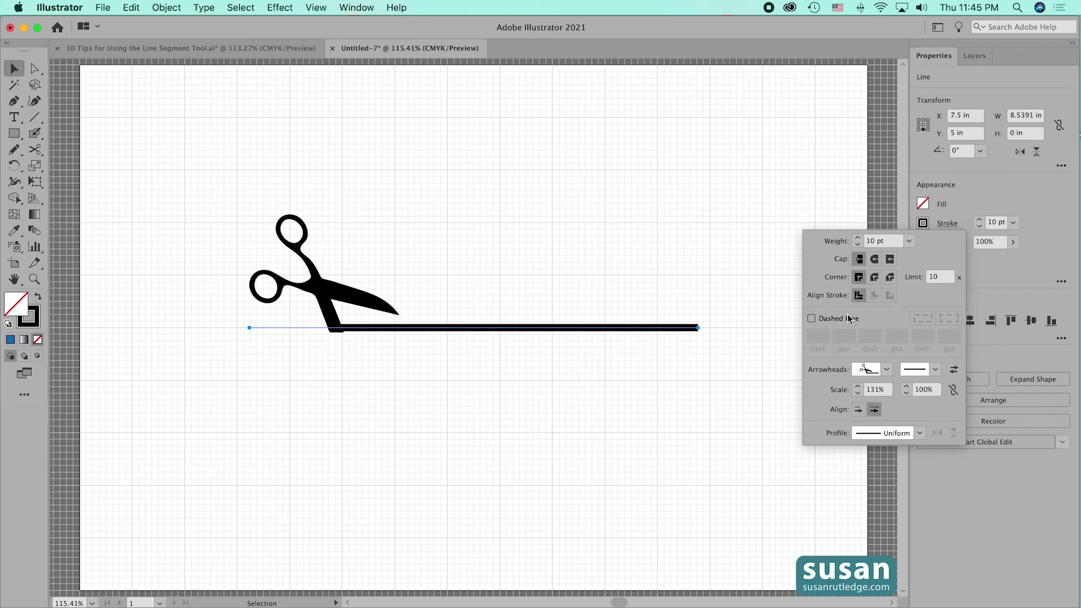
click(811, 319)
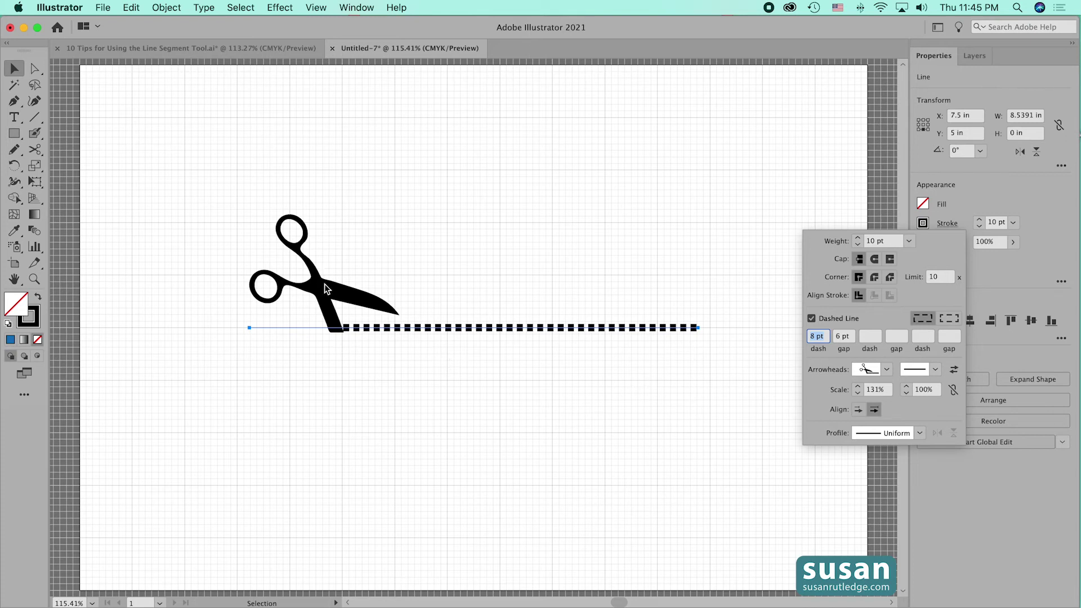
Shrink the start arrowhead to 60%, swap it for the Arrow 37 pointing hand, and make the line solid.
click(858, 394)
click(858, 394)
click(859, 395)
click(858, 394)
click(858, 394)
click(859, 394)
click(859, 395)
click(859, 394)
click(858, 394)
click(858, 394)
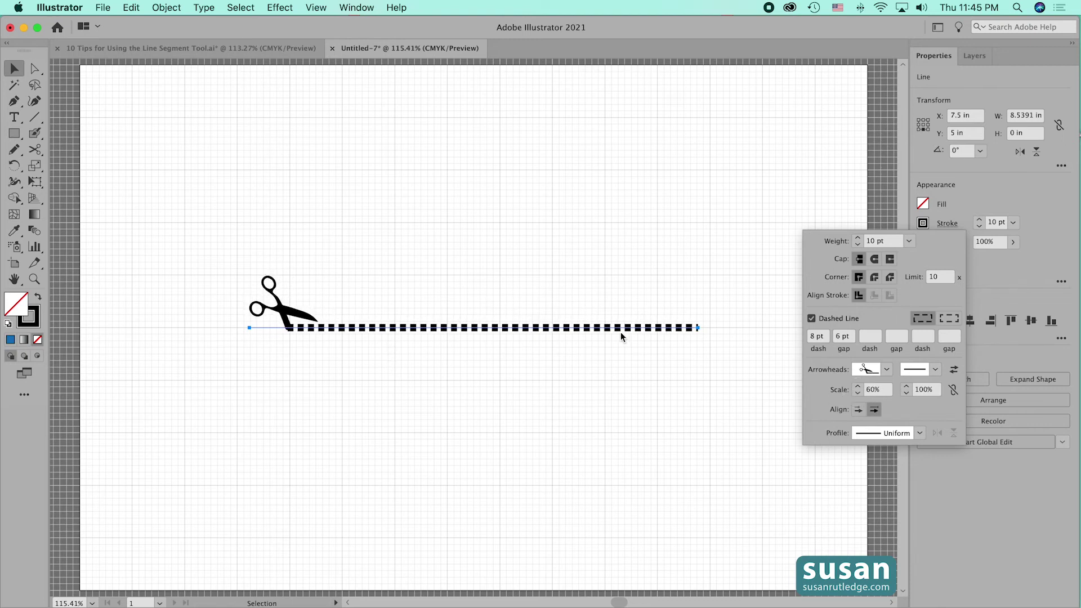
click(887, 370)
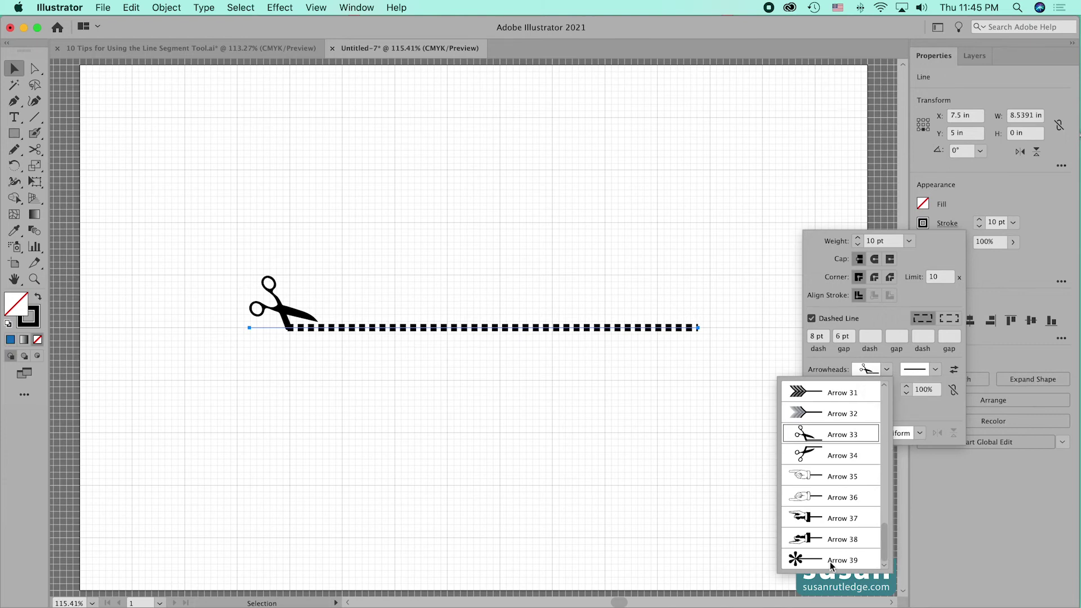
click(835, 519)
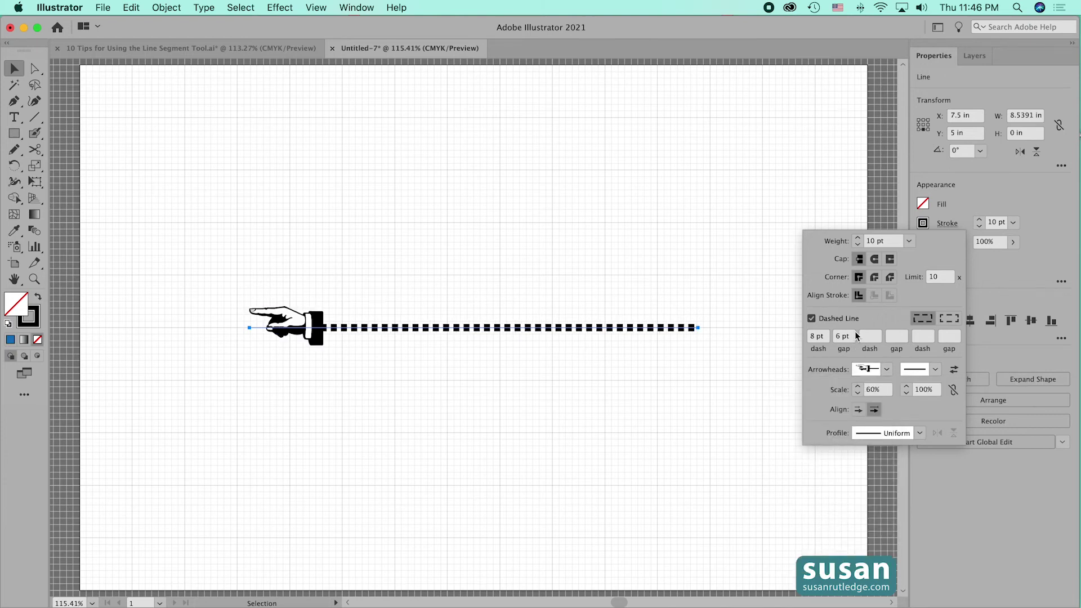
click(811, 319)
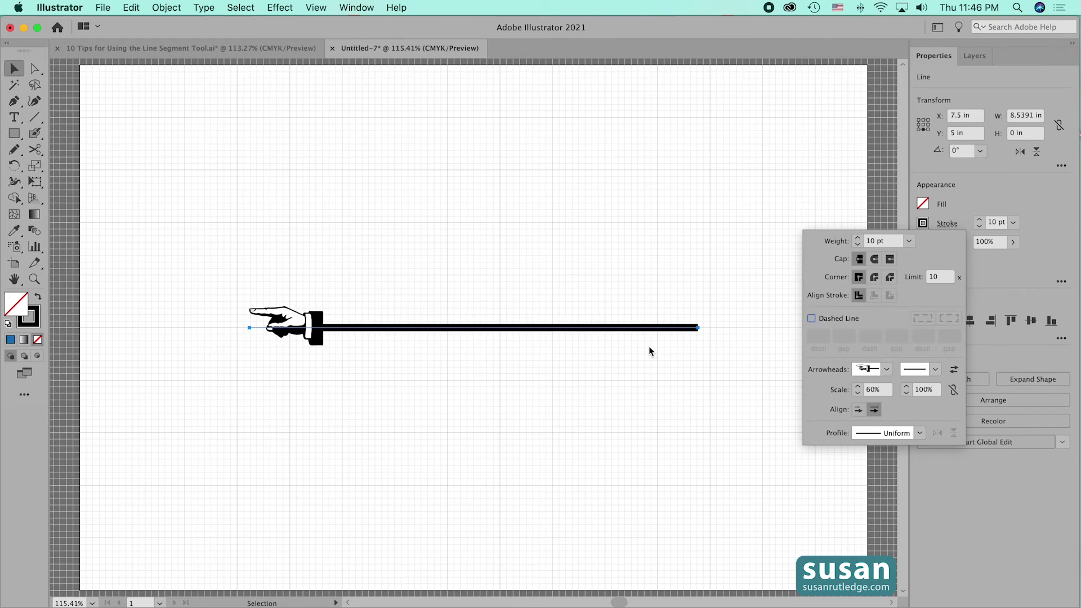
Reopen the Stroke panel and set the start arrowhead to [None].
key(Escape)
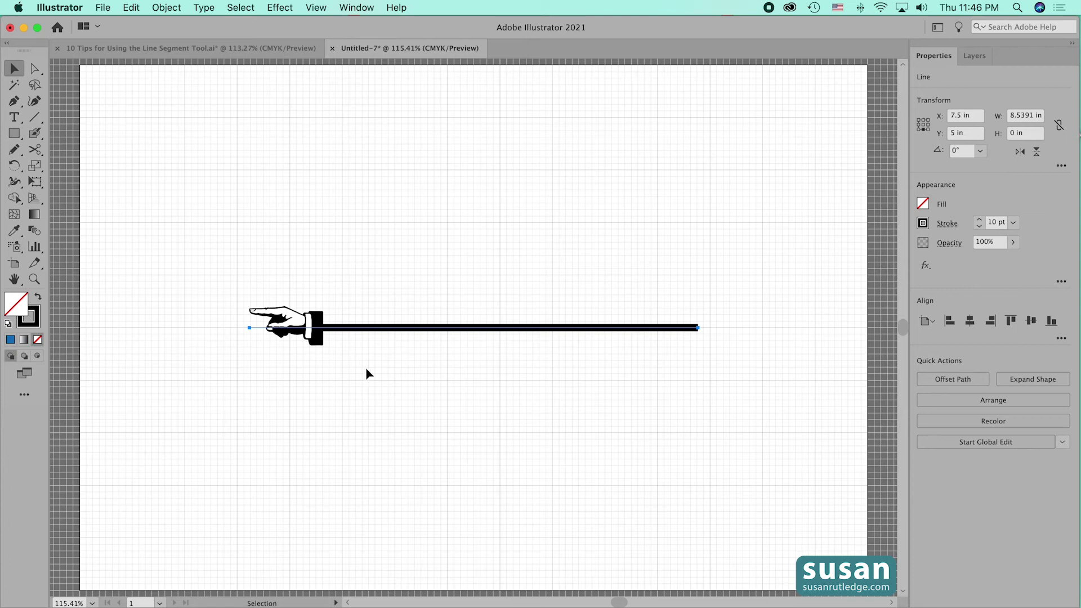
click(946, 227)
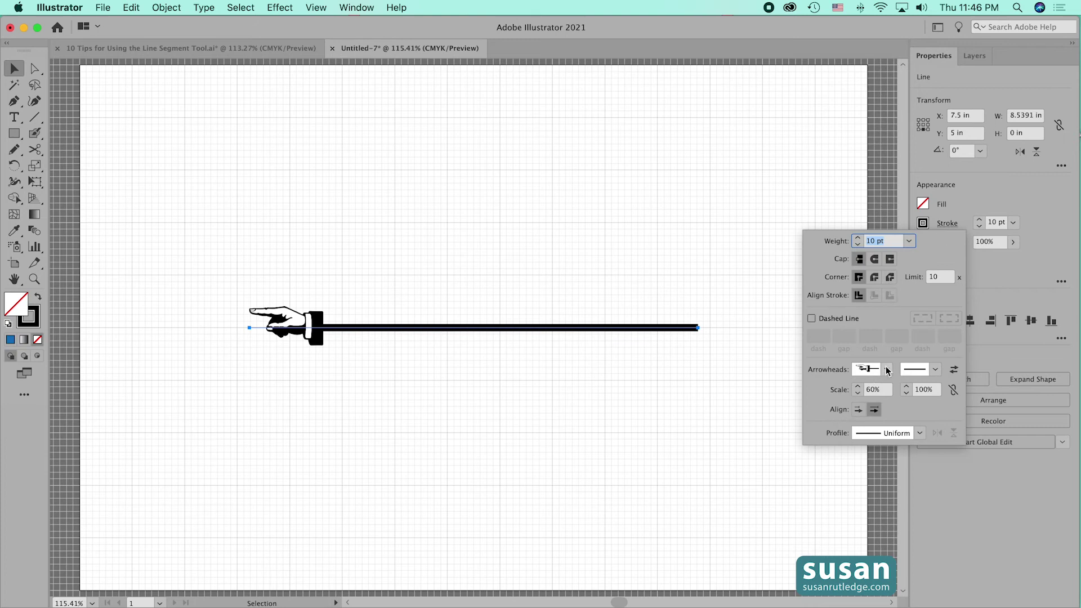
click(885, 370)
drag(885, 540, 901, 380)
click(861, 391)
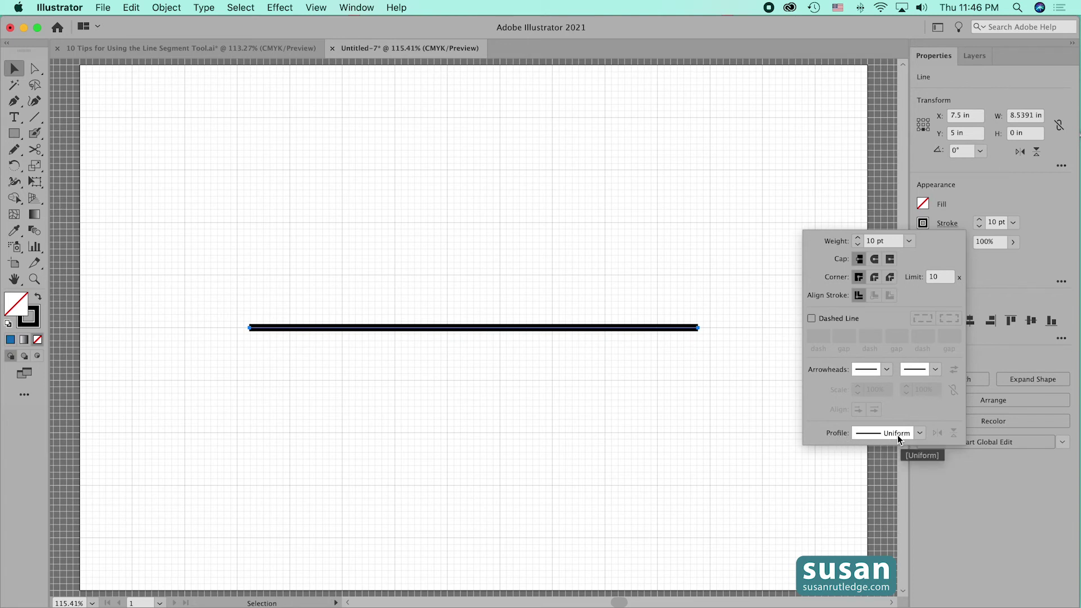
Apply the arc-shaped Width Profile 1 to the line.
click(920, 433)
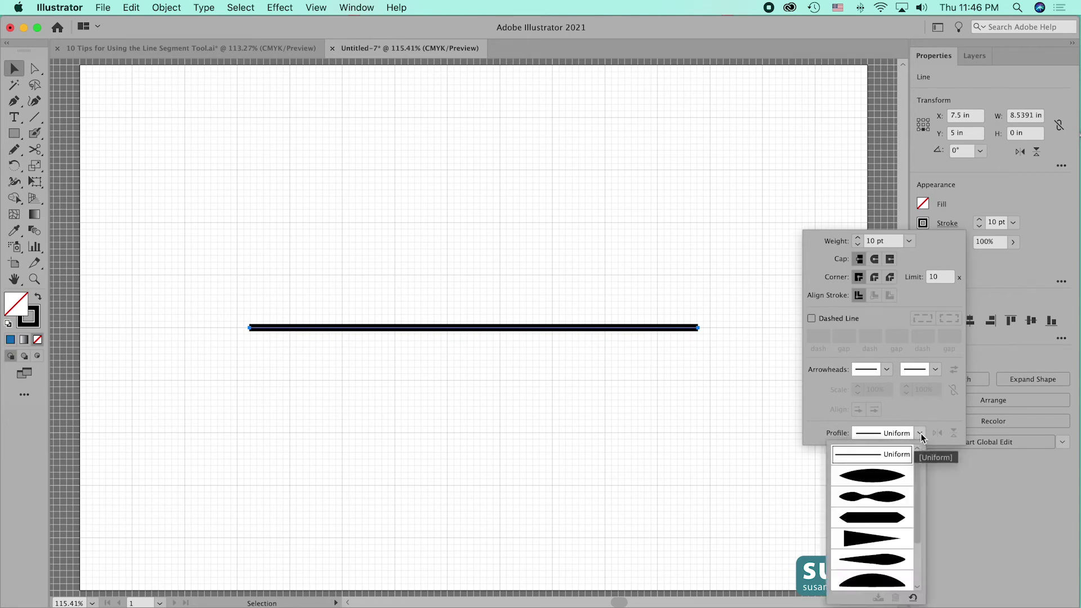
drag(918, 479, 913, 505)
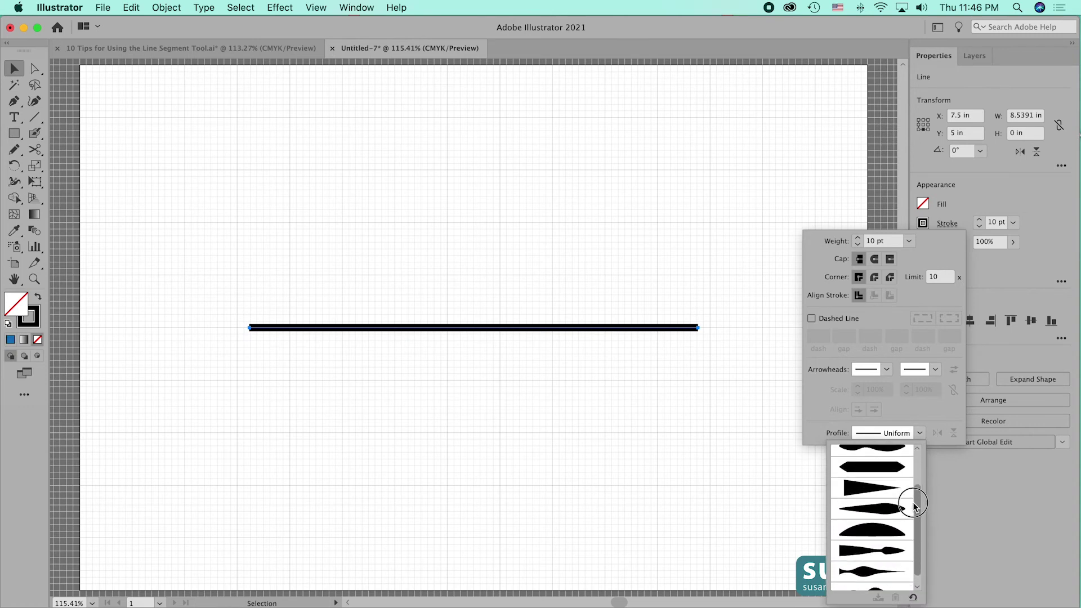
click(876, 532)
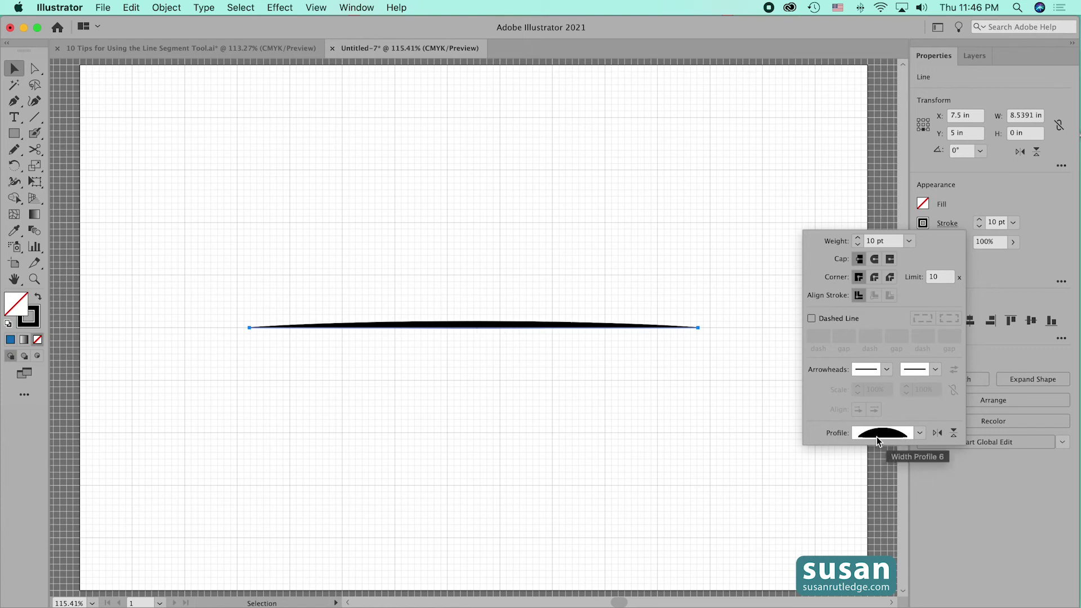
Raise the stroke weight to 32 pt and switch to the tapering Width Profile 4.
click(858, 238)
click(858, 238)
click(858, 239)
click(858, 238)
click(858, 238)
click(858, 239)
click(858, 238)
click(858, 238)
click(858, 239)
click(859, 238)
click(858, 238)
click(859, 239)
click(858, 238)
click(858, 238)
click(858, 238)
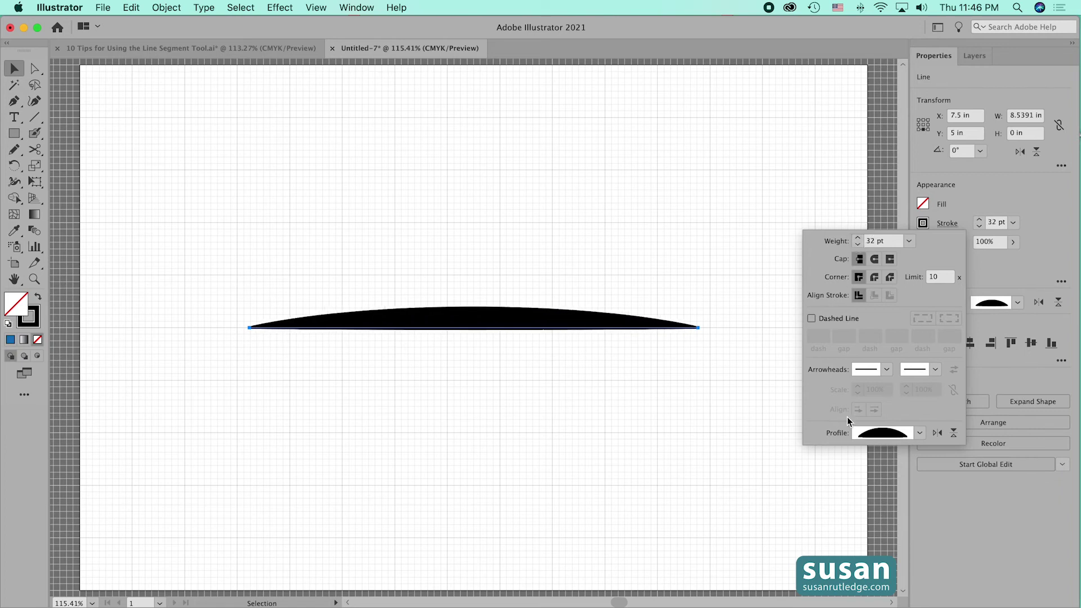
click(920, 433)
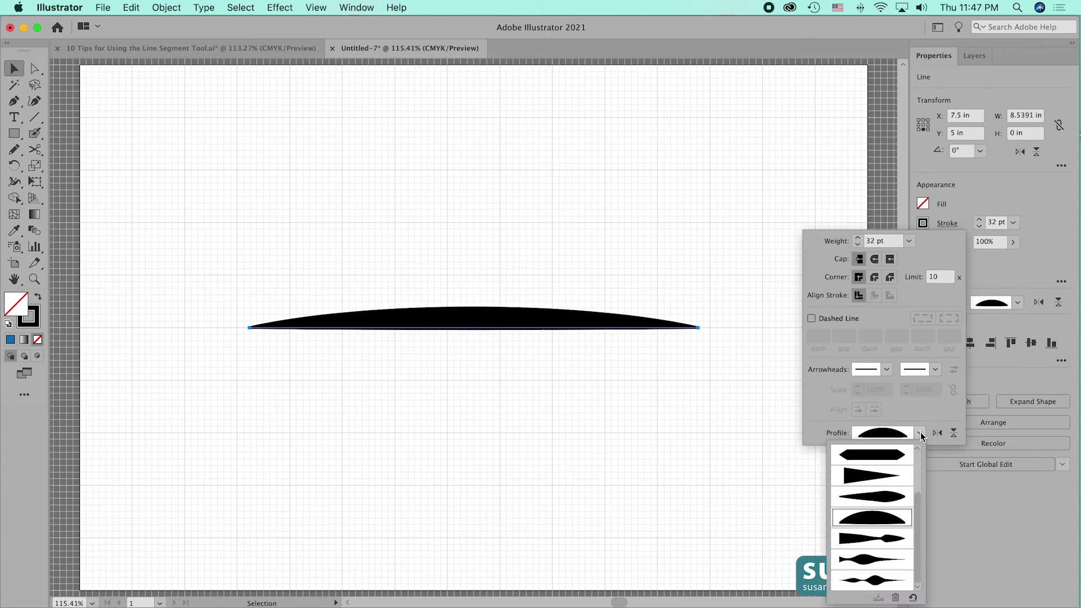
click(867, 478)
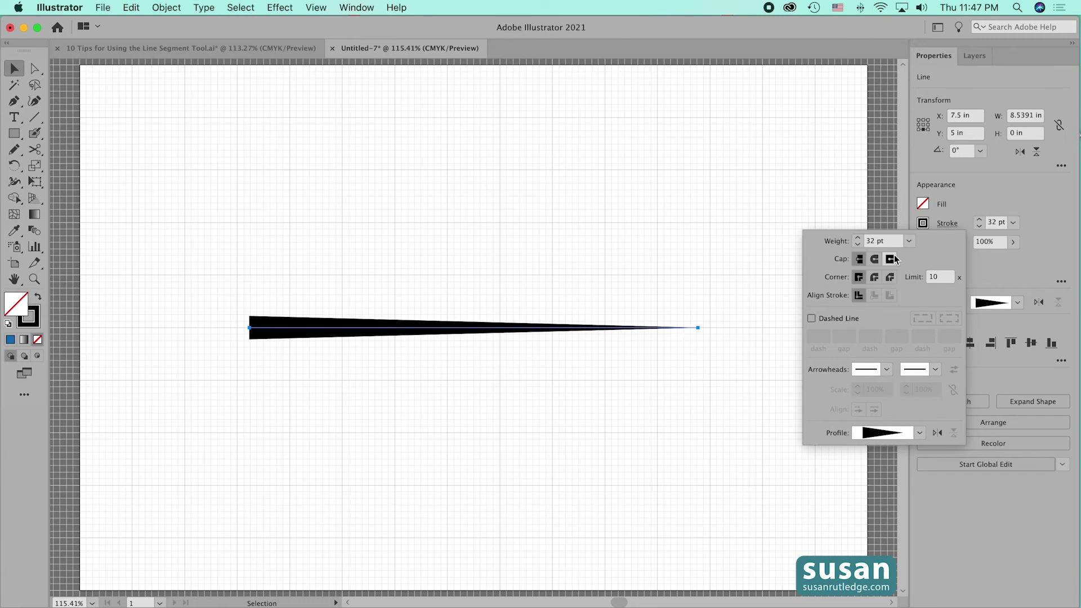
Apply Round Cap and try the wavy and tapered-end width profiles.
click(877, 260)
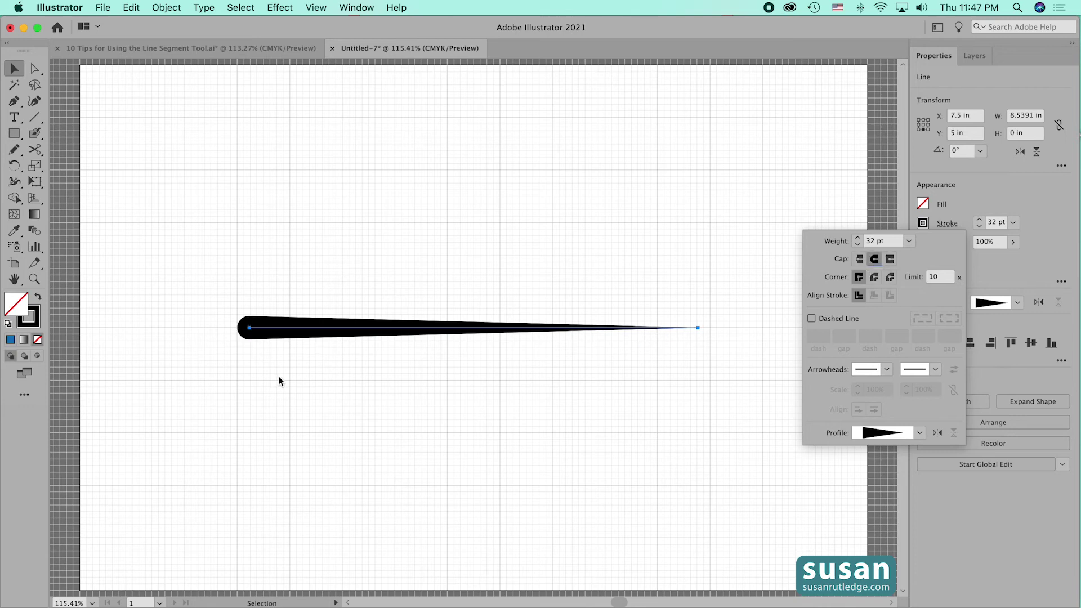
click(919, 432)
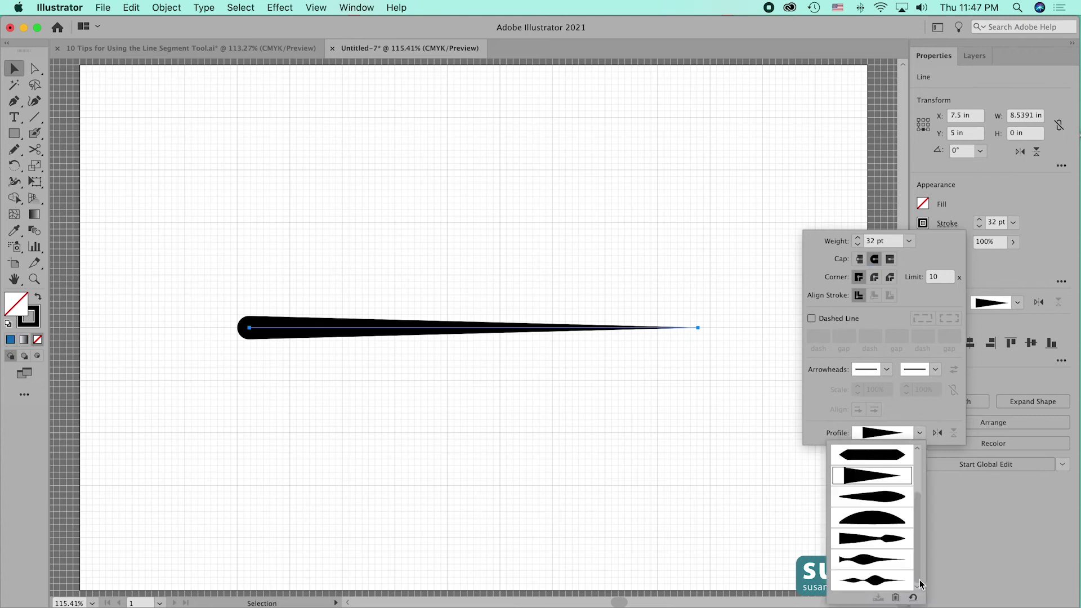
click(889, 577)
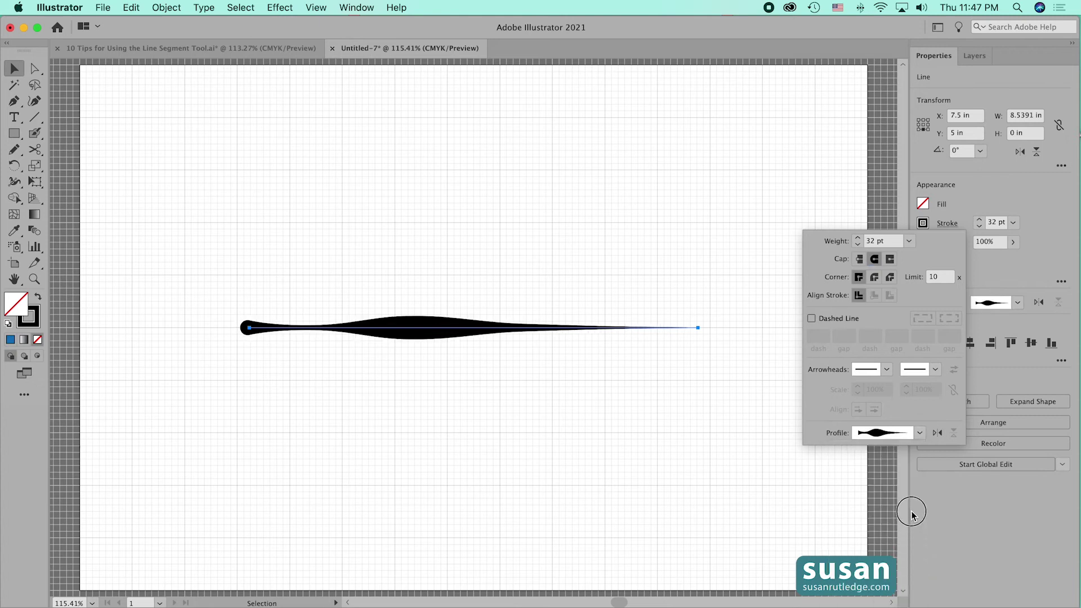
click(920, 432)
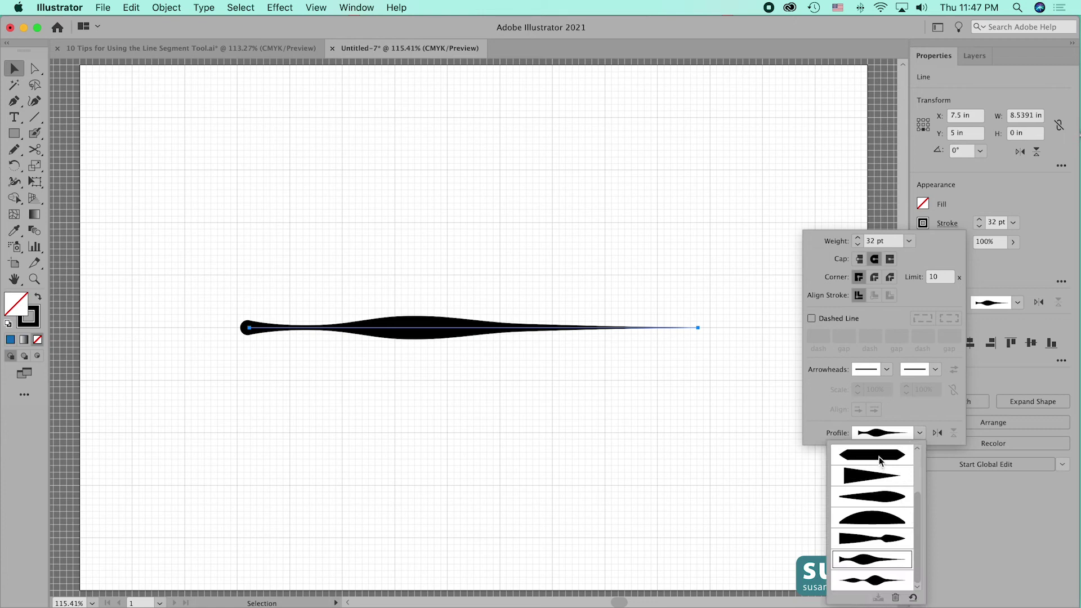
click(882, 466)
Set the Uniform width profile with Butt Cap and close the Stroke panel.
click(921, 433)
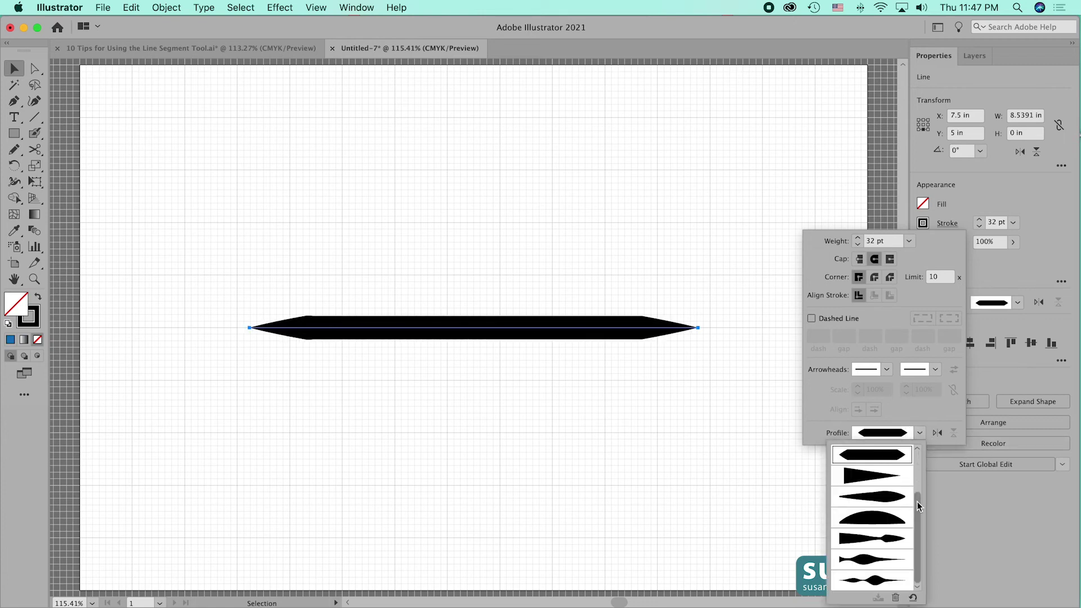
drag(917, 502, 914, 442)
click(889, 454)
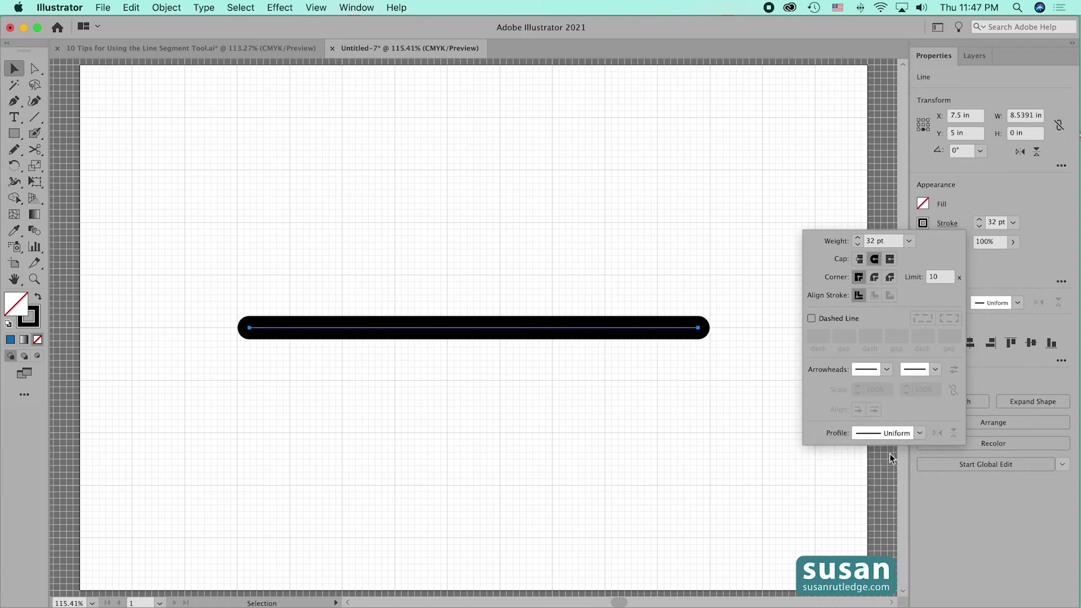
click(860, 259)
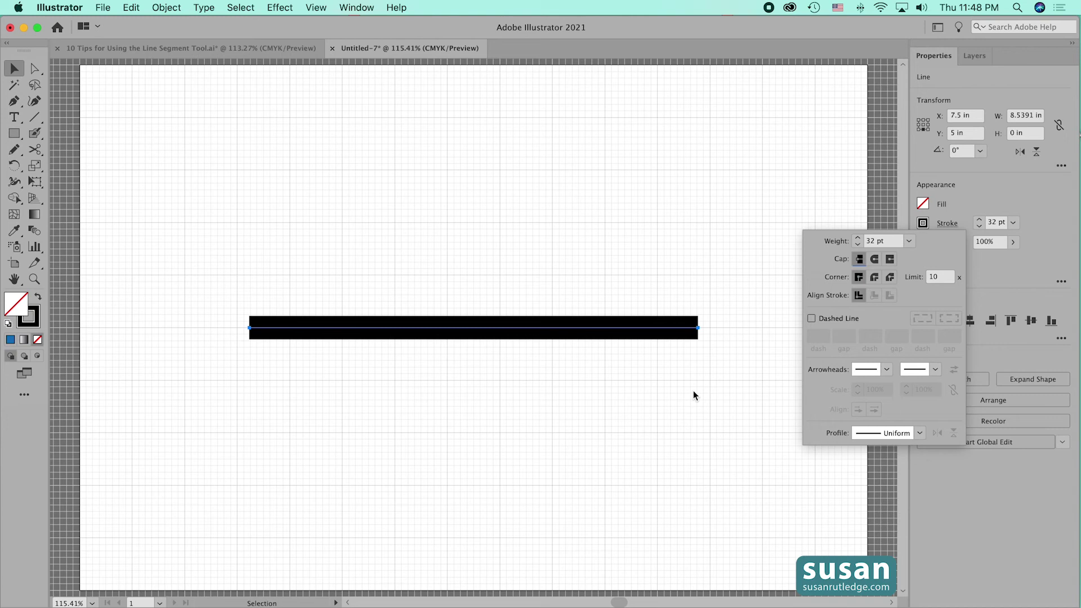
key(Escape)
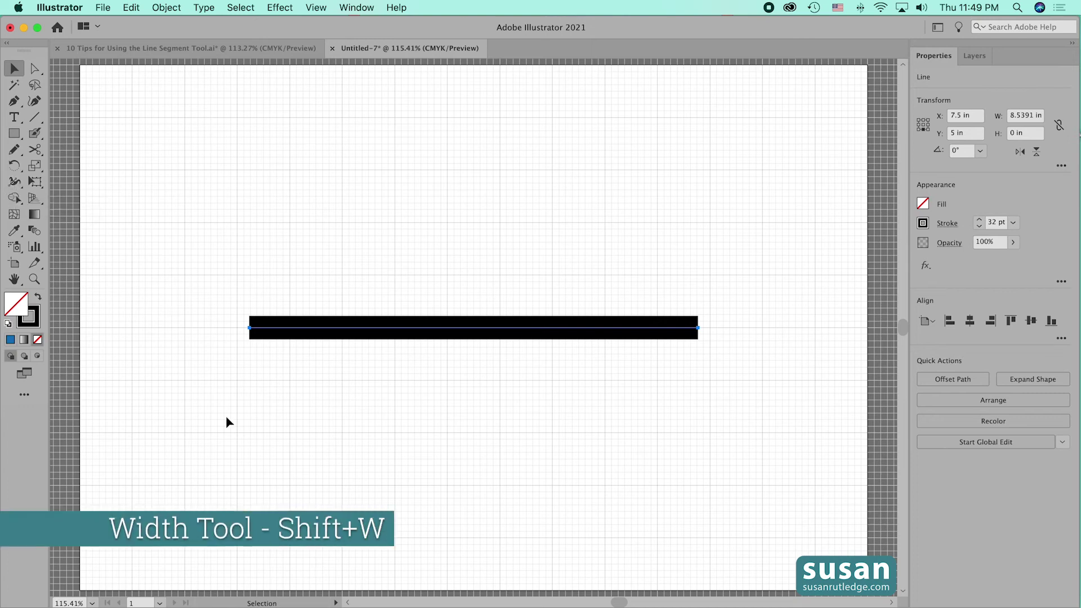
With the Width tool, widen the left end and pinch it into a spoon shape.
key(shift+w)
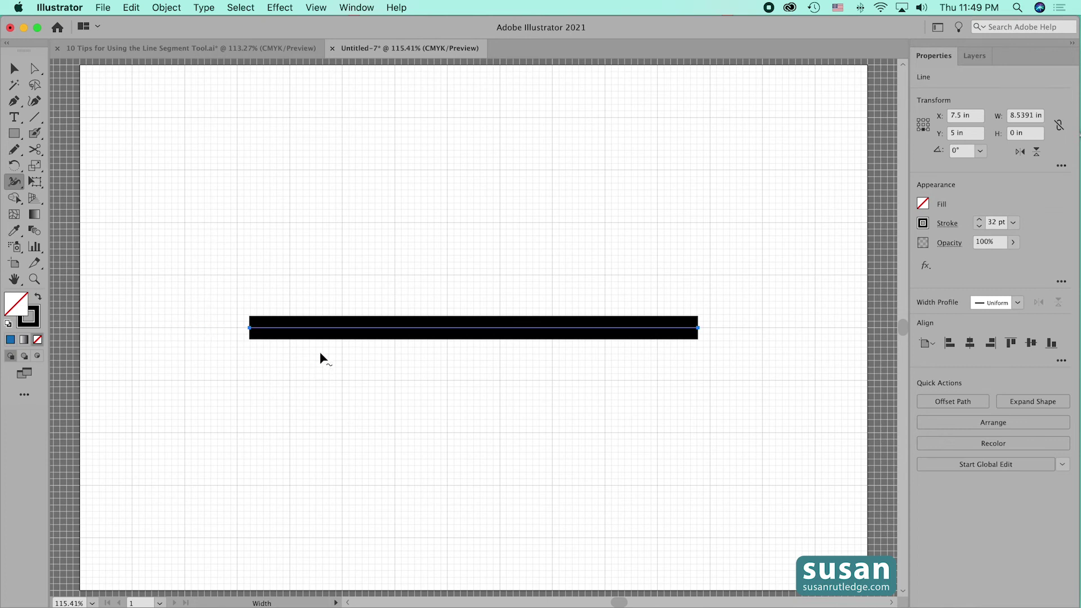
drag(286, 332, 286, 363)
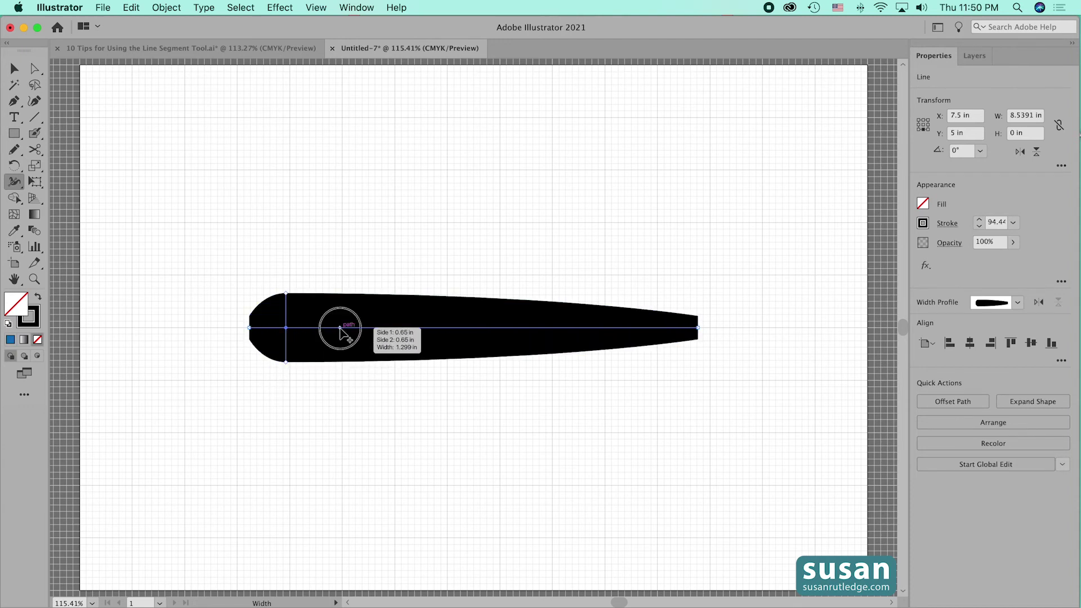
drag(340, 328, 342, 319)
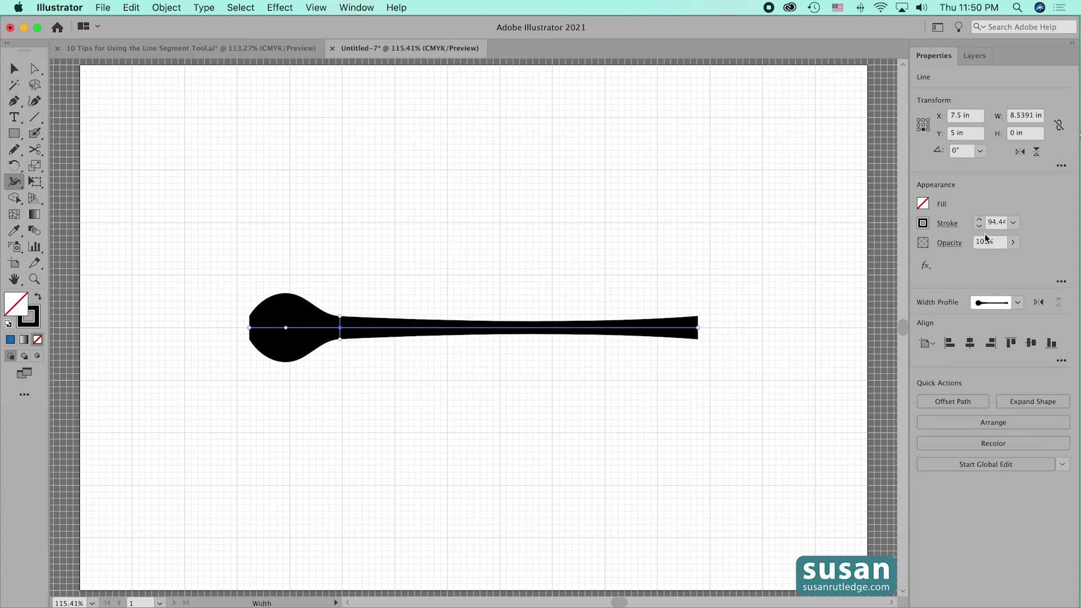
Set the stroke weight to 1 pt.
click(1011, 221)
drag(1011, 221, 1018, 225)
text(1)
key(Return)
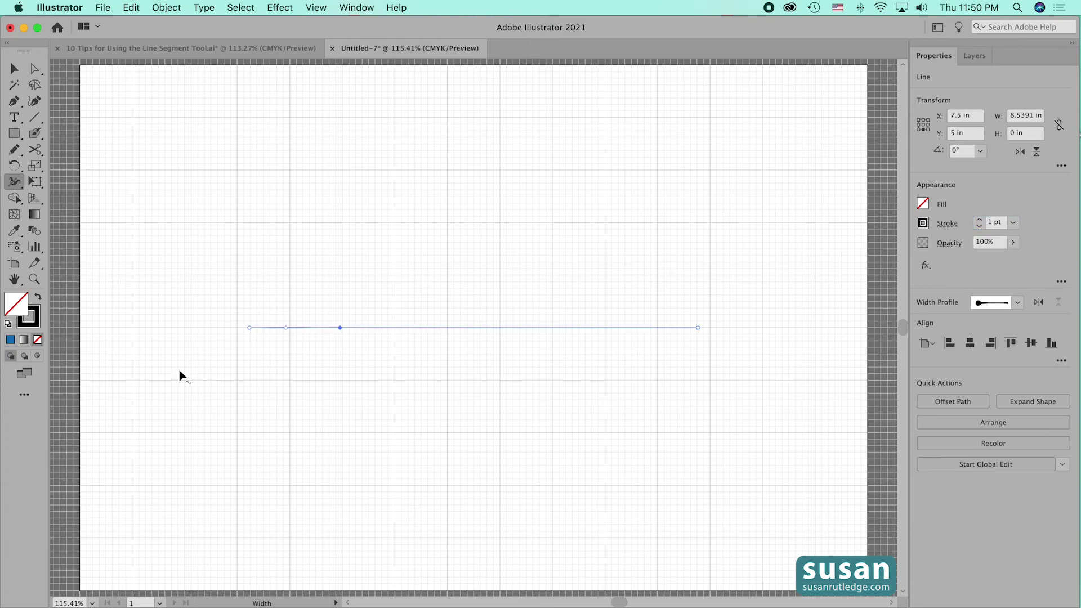
Drag width points into three shrinking bulges with a slim tapered tail, then open Stroke options.
drag(286, 330, 341, 273)
drag(392, 333, 394, 336)
drag(460, 330, 459, 279)
drag(514, 330, 557, 305)
drag(591, 329, 640, 337)
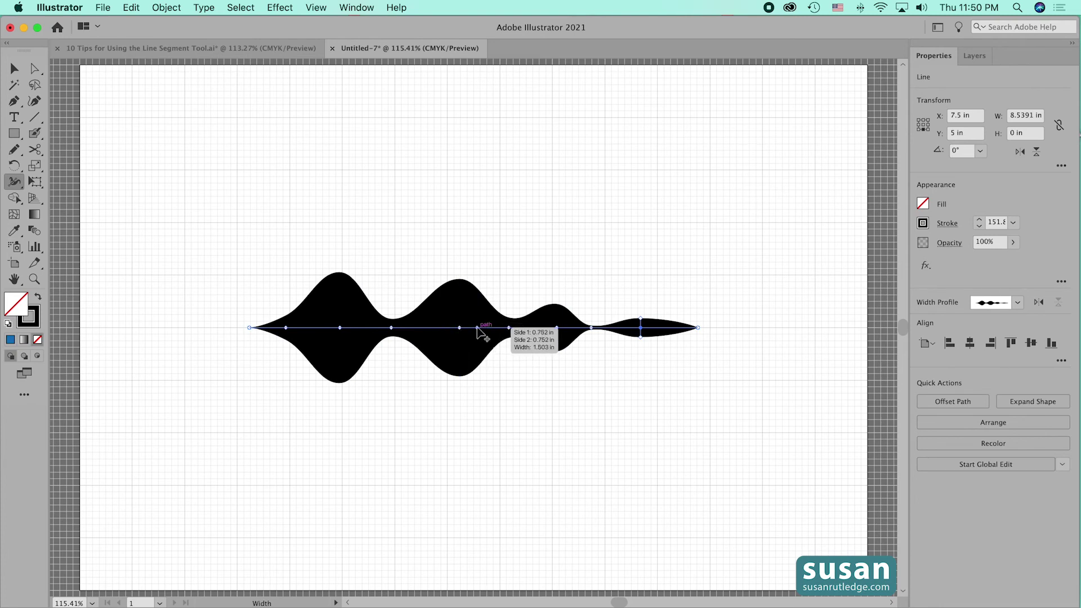
click(947, 224)
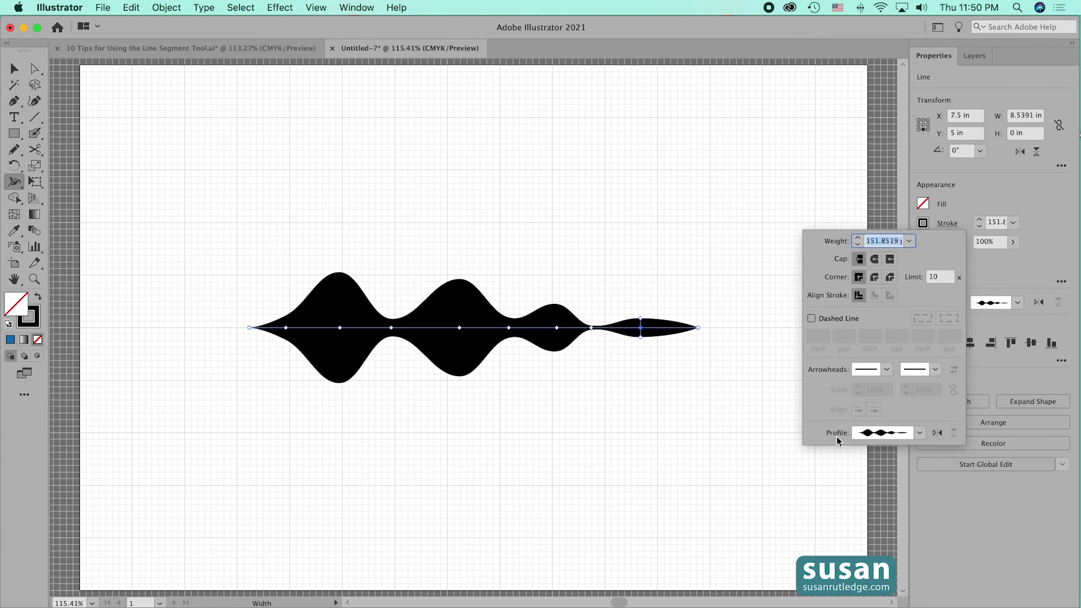
Add the wavy shape to the width profiles under a custom profile name.
click(920, 434)
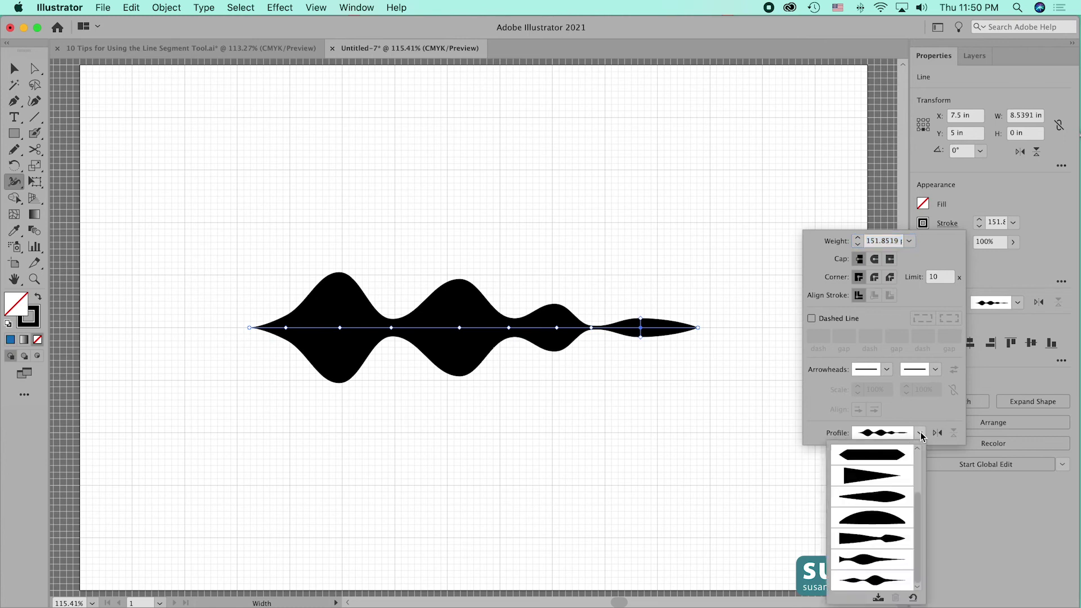
click(879, 599)
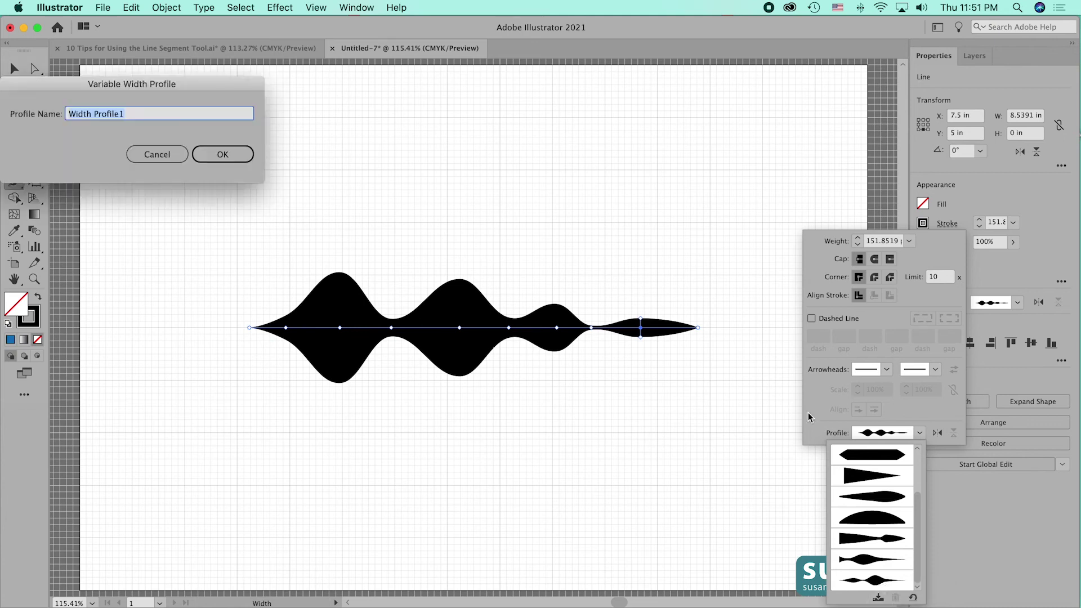
text(Susan's Tree Topper)
key(Return)
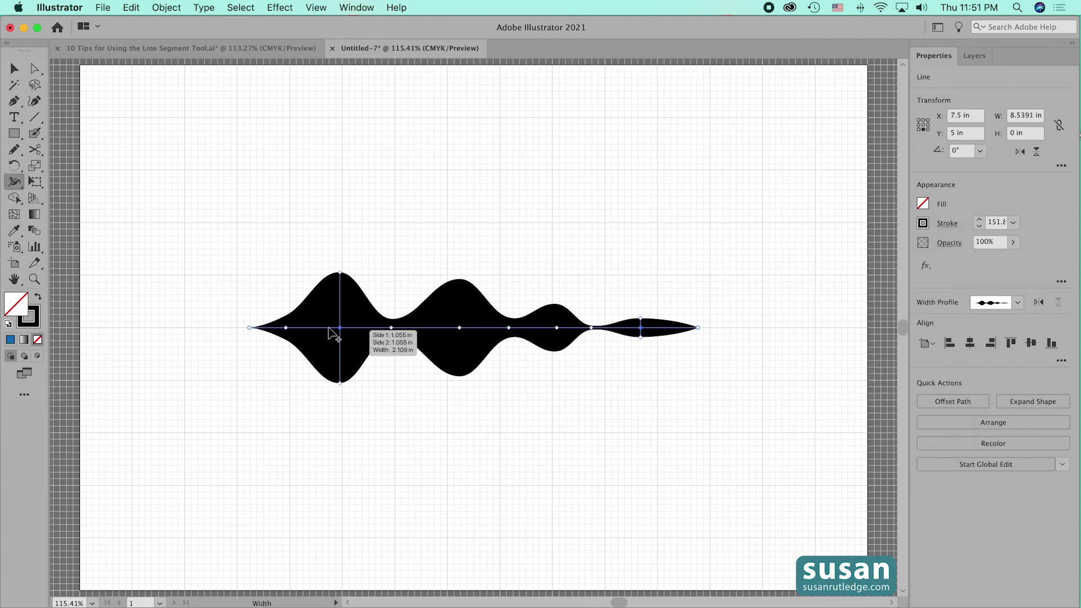
Draw a new horizontal line above and apply the saved custom wavy profile.
key(backslash)
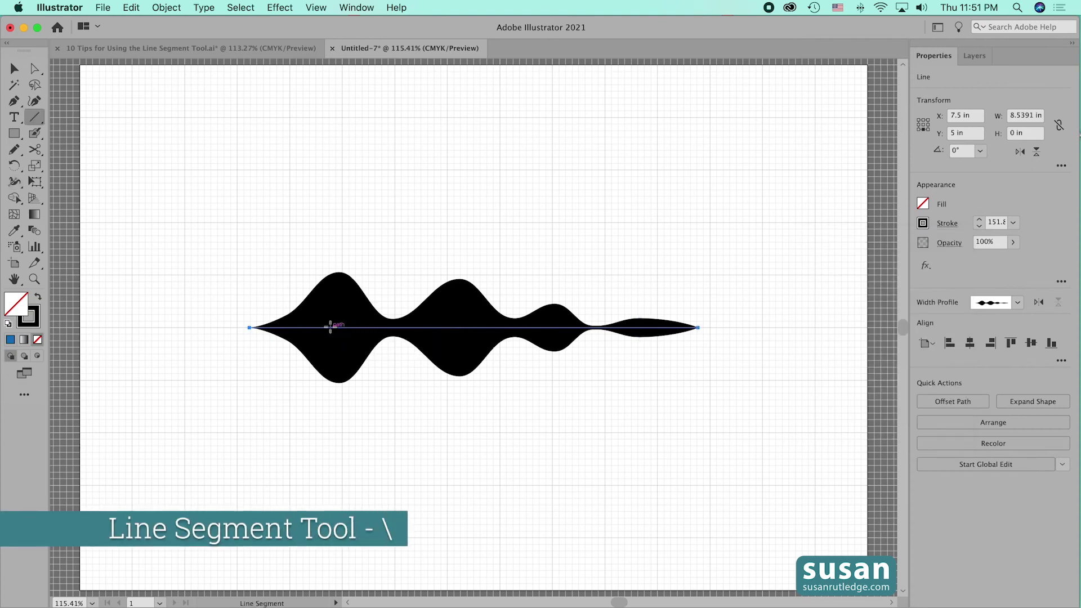
drag(284, 210, 687, 211)
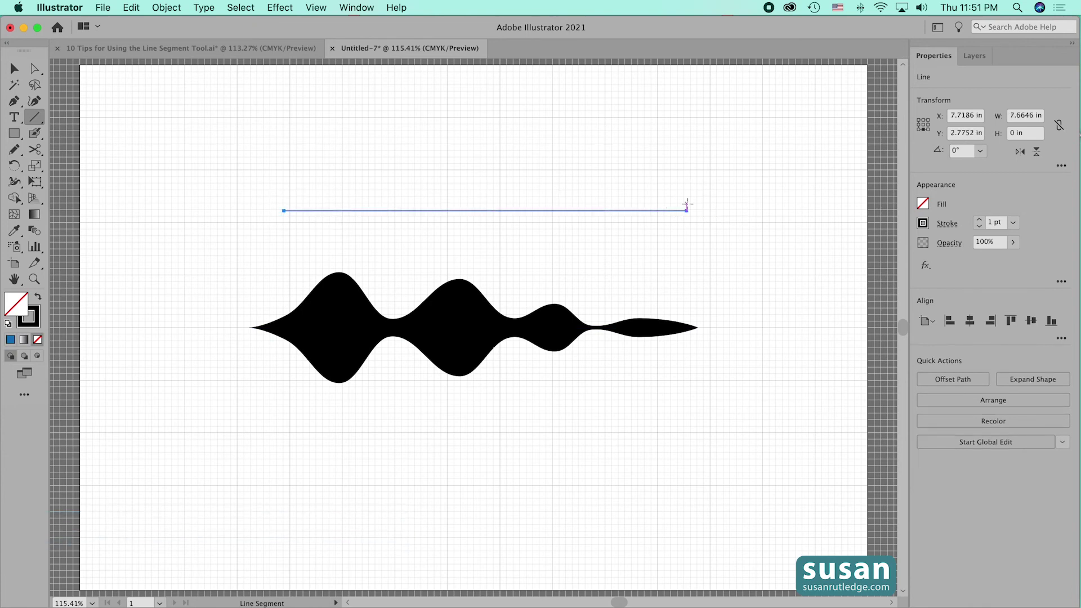
click(948, 223)
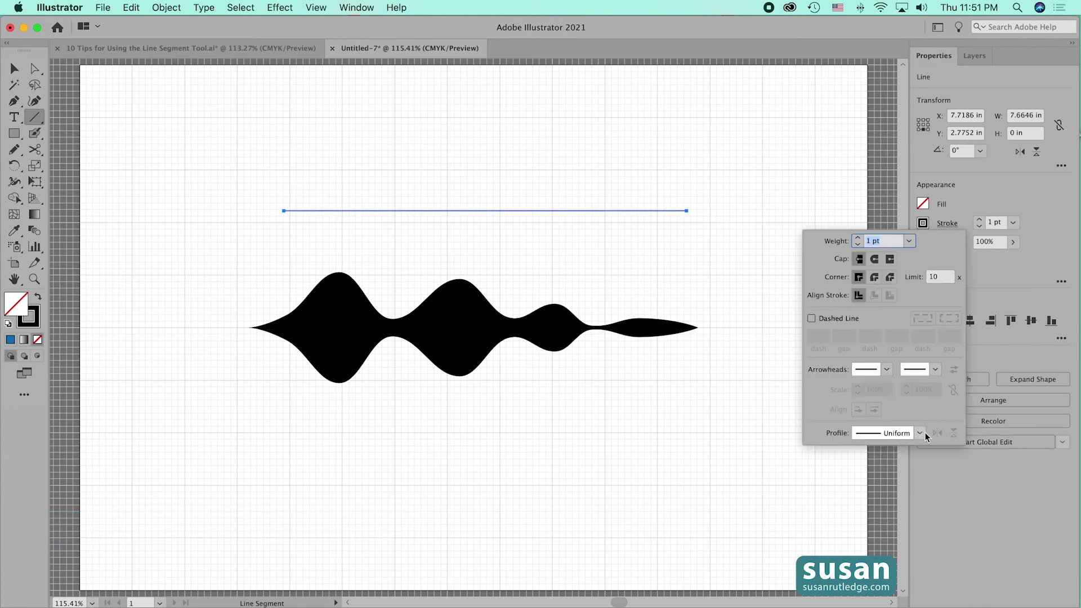
click(920, 434)
drag(919, 522, 918, 567)
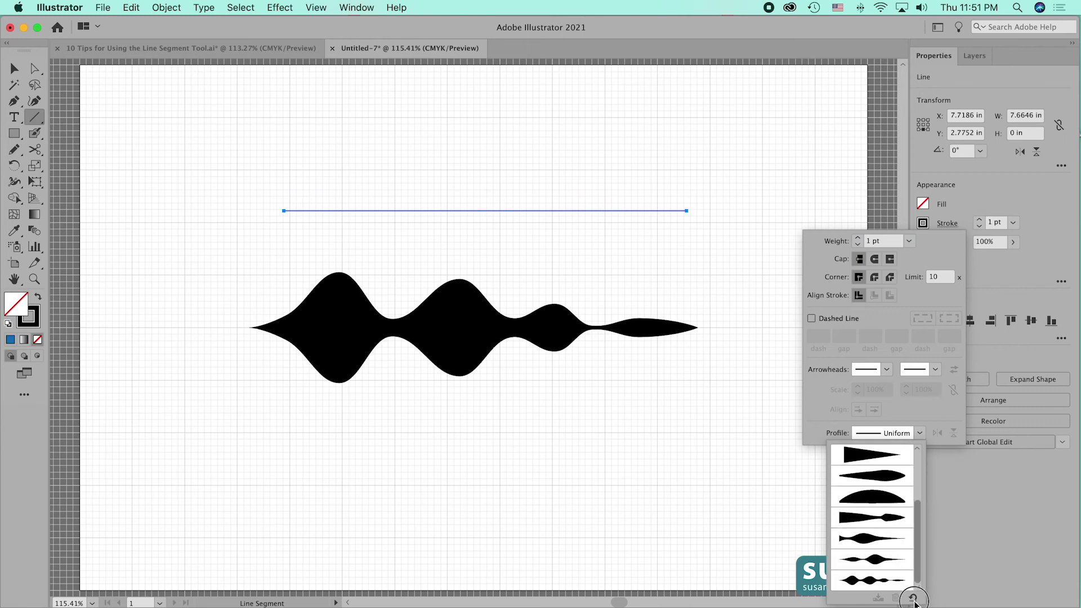
click(876, 581)
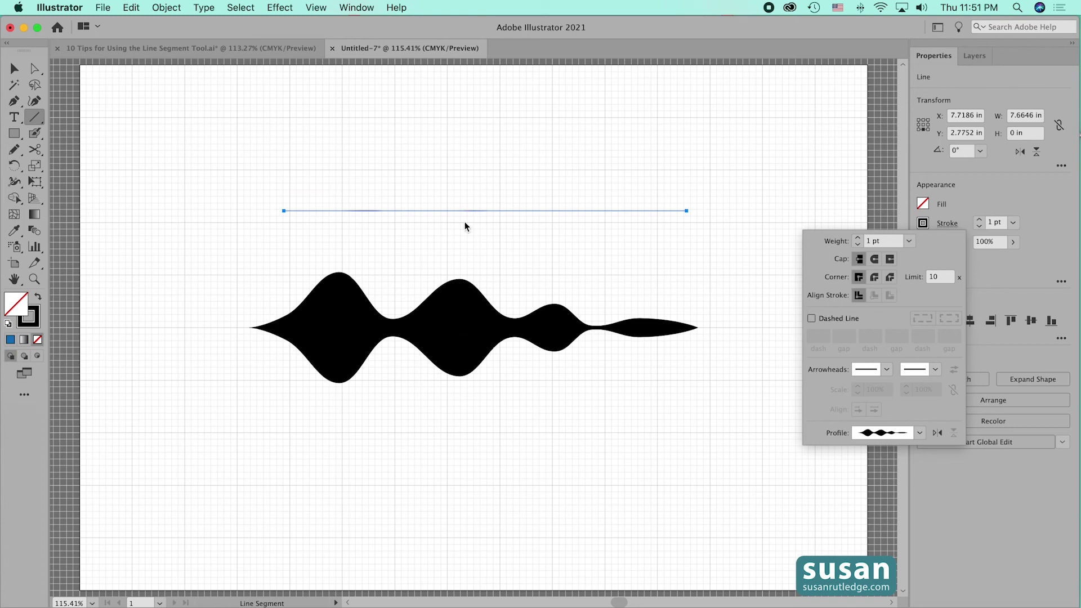
Raise the new line's stroke weight to match, then select both wavy shapes.
click(858, 237)
drag(859, 237, 858, 240)
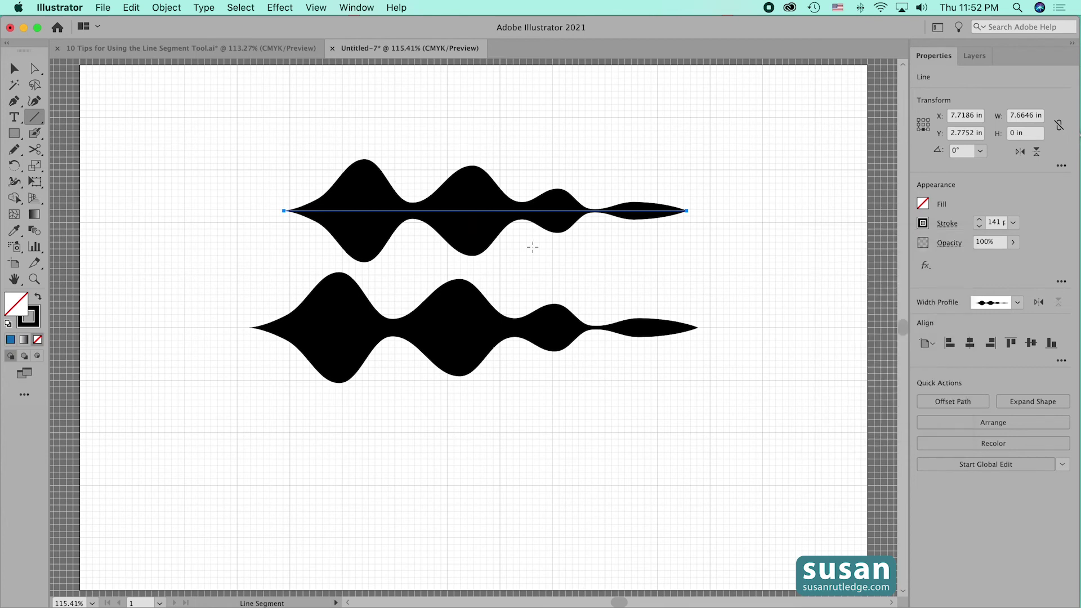
key(v)
mouse_move(379, 130)
mouse_down()
mouse_move(441, 198)
mouse_move(523, 373)
mouse_up()
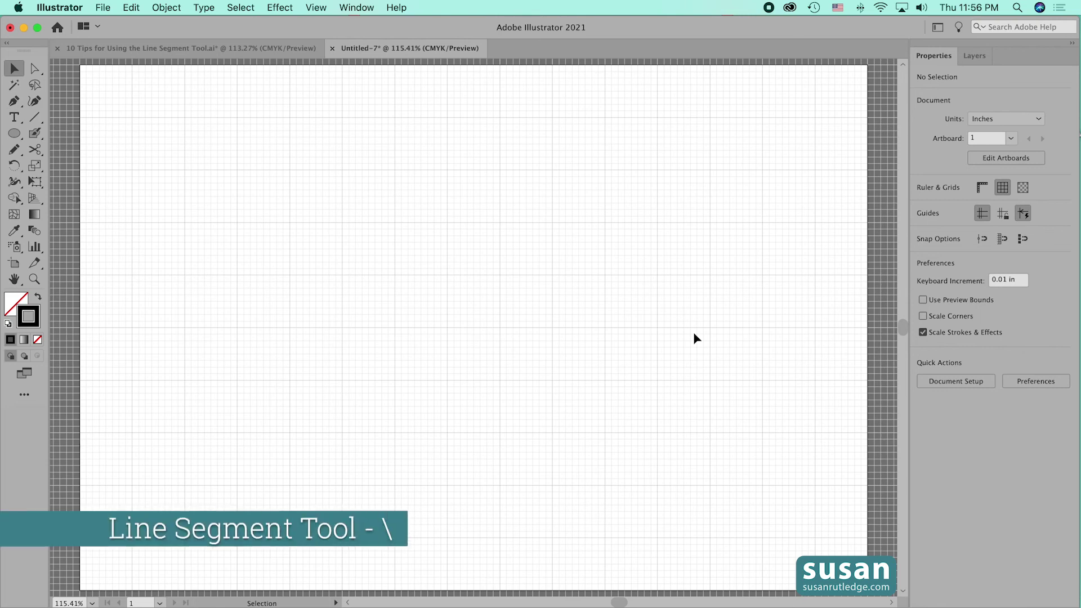
Draw a horizontal line across the artboard centre and give it a 10 pt stroke with round caps.
key(\)
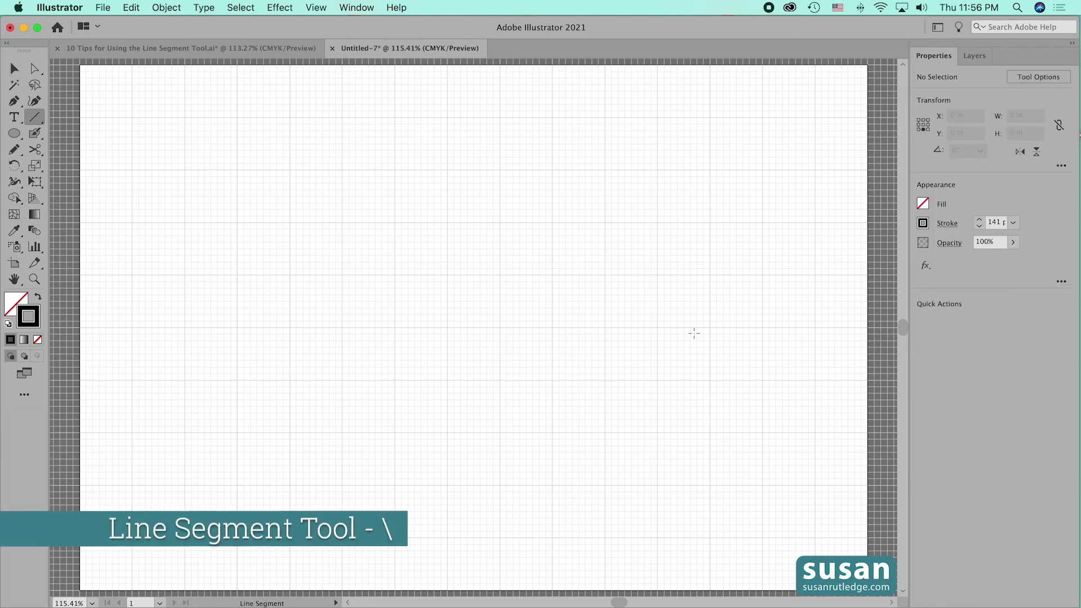
drag(249, 325, 705, 328)
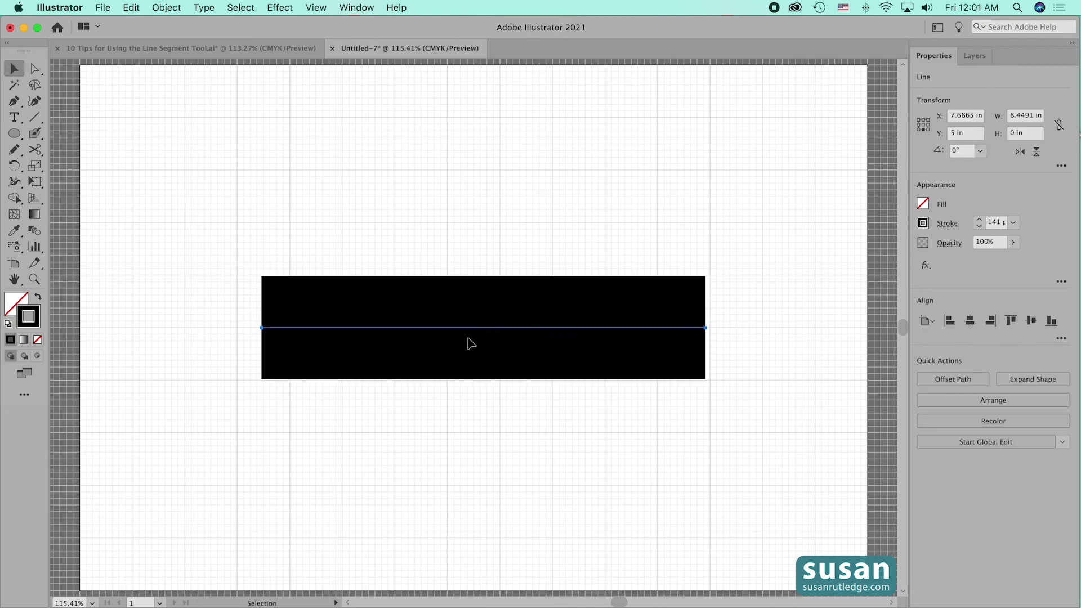
click(948, 225)
click(862, 237)
text(10)
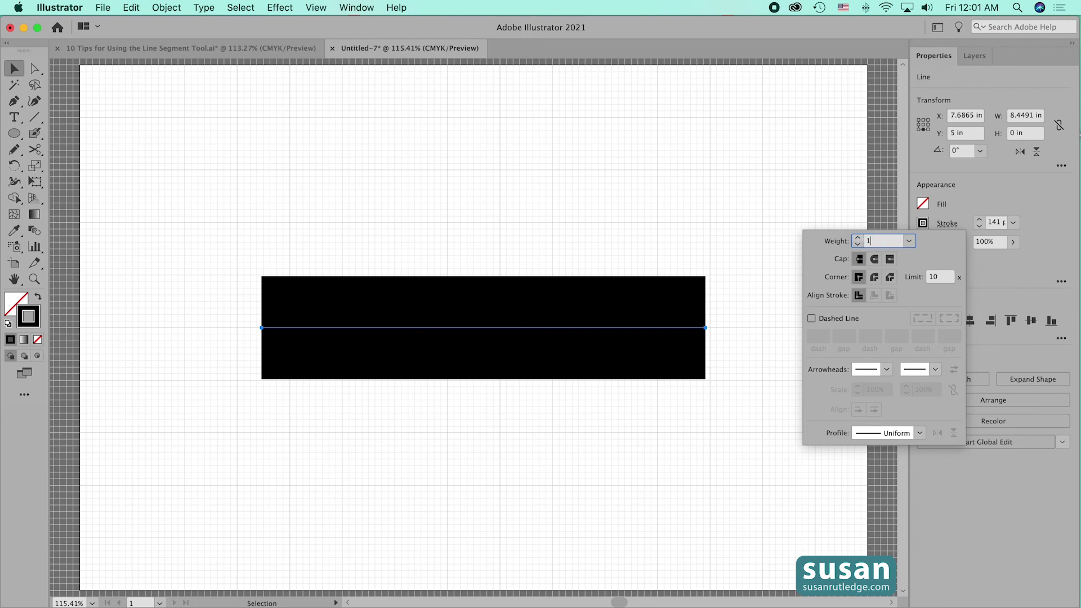
click(875, 263)
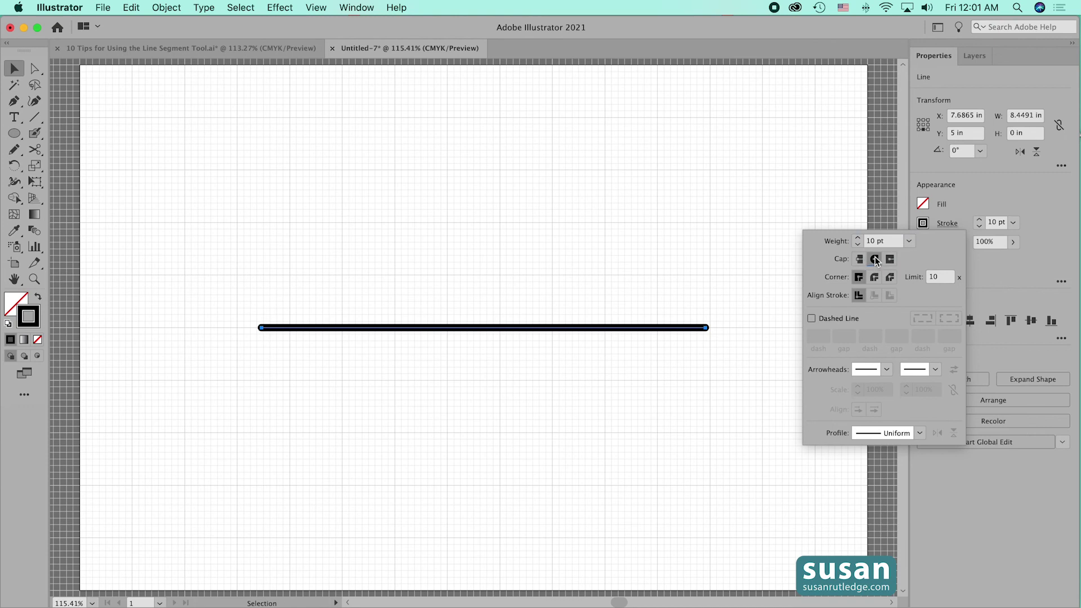
click(751, 224)
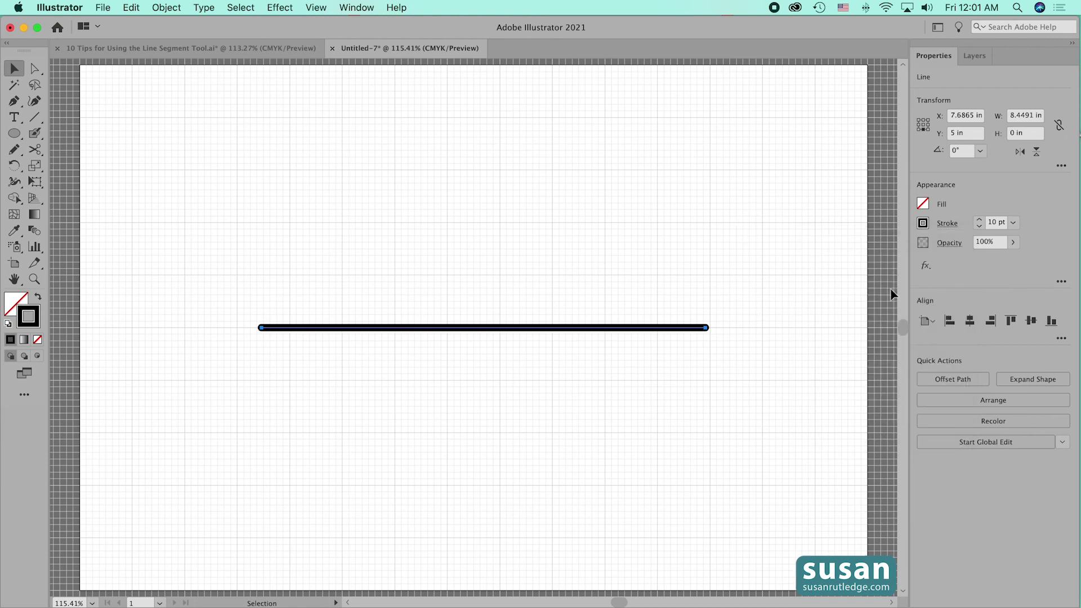
In Appearance, add a lower stroke to the line, colour it CMYK Red and set 20 pt weight.
click(1062, 282)
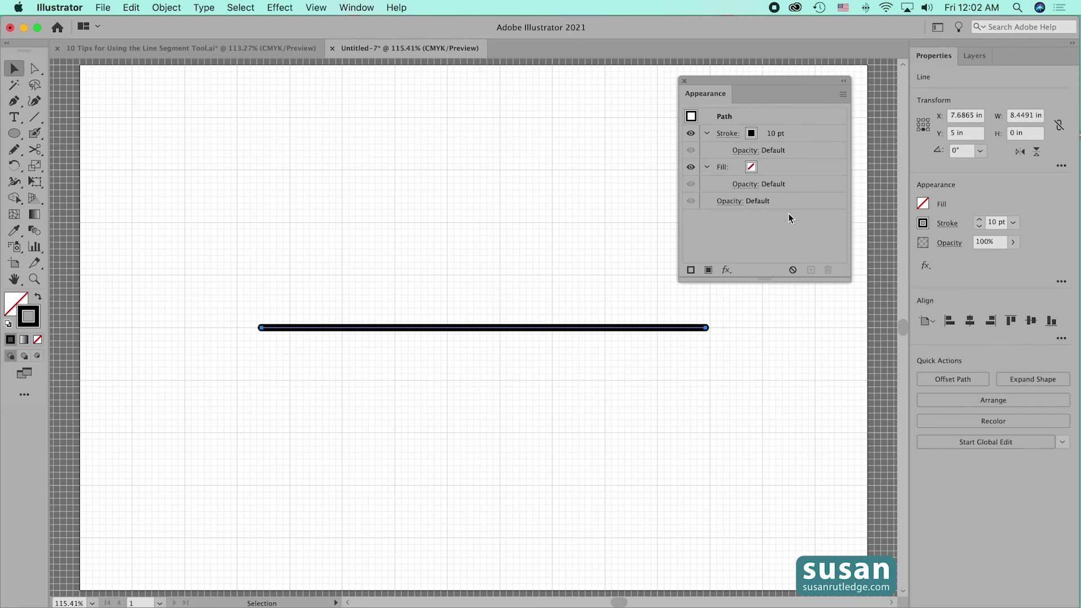
click(691, 272)
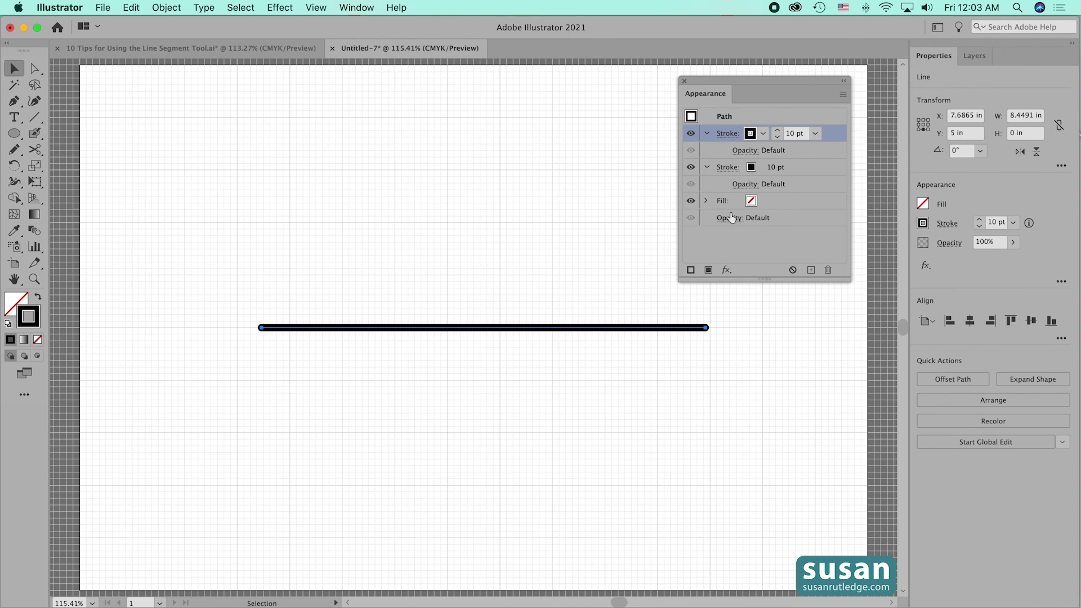
click(751, 169)
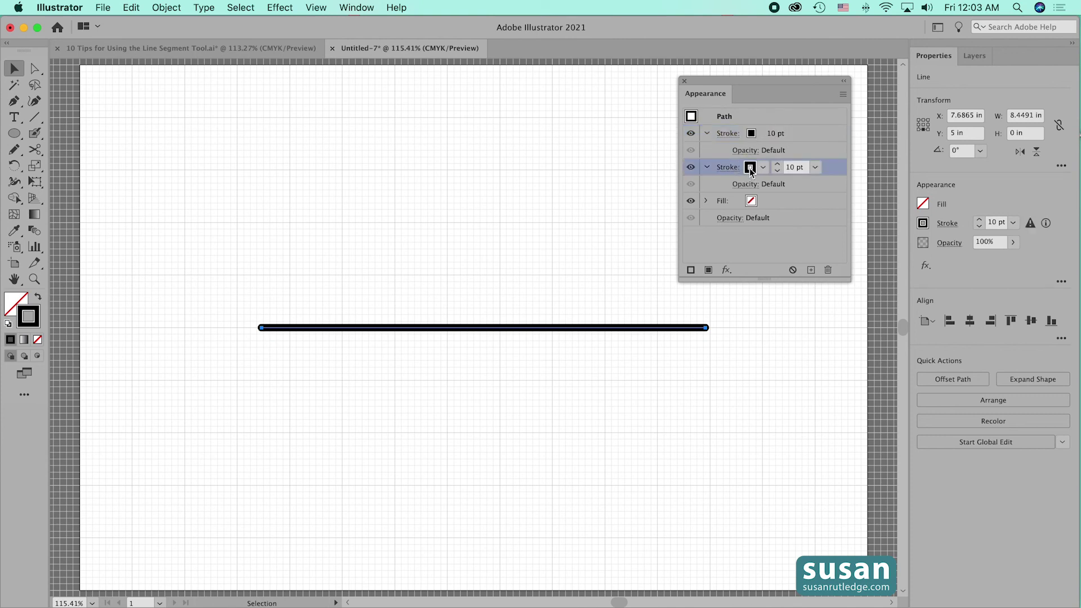
click(751, 168)
click(687, 194)
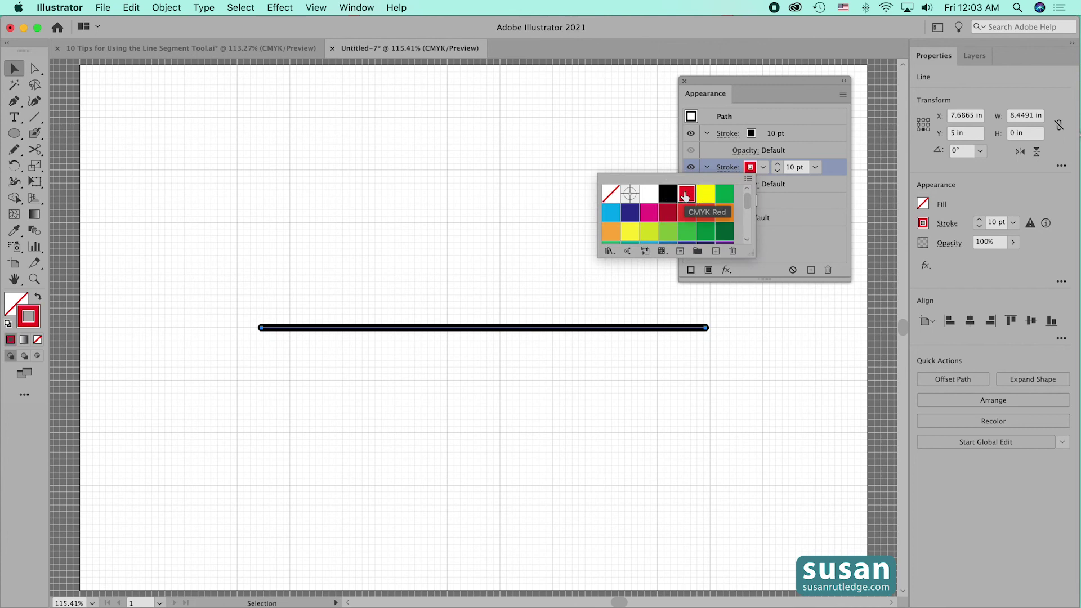
click(778, 163)
click(778, 163)
click(778, 163)
click(778, 164)
click(778, 163)
click(778, 163)
click(777, 163)
click(778, 163)
click(778, 164)
click(778, 164)
click(777, 163)
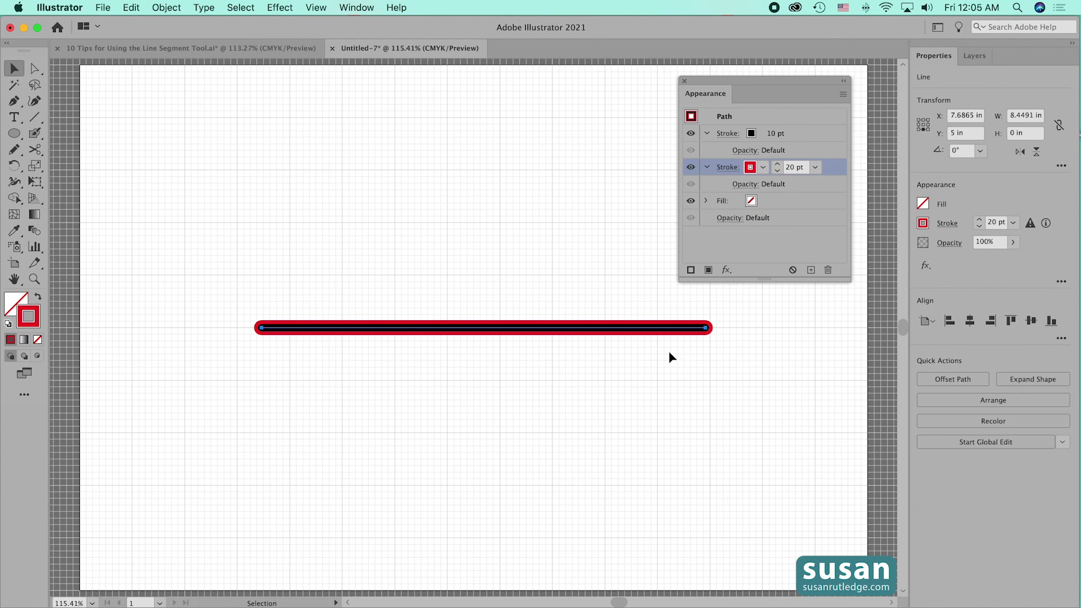
Add a third stroke at the bottom of the Appearance stack and colour it CMYK Green.
click(692, 271)
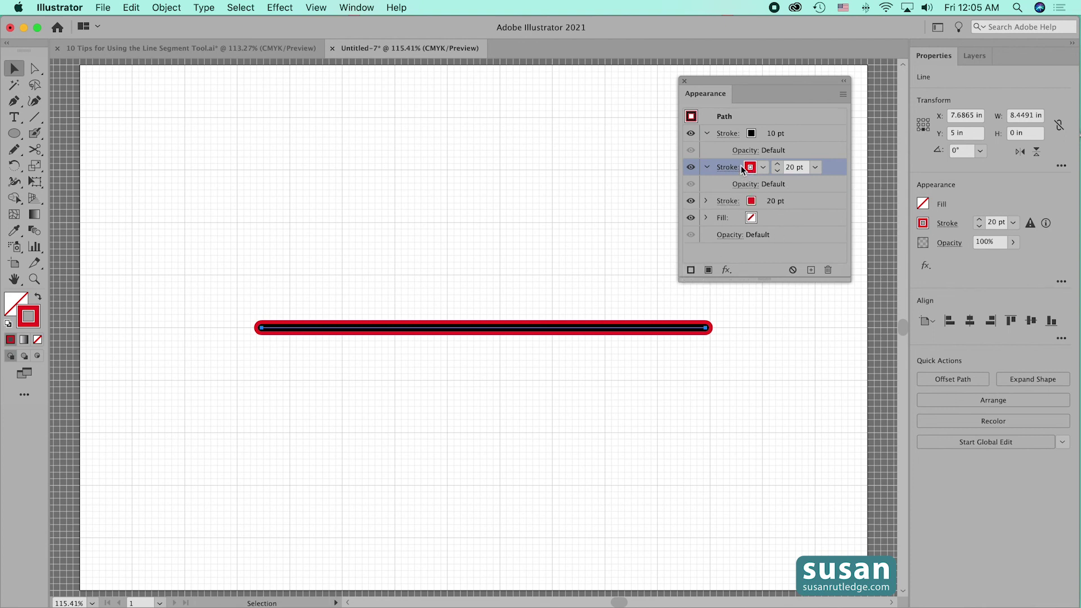
click(754, 202)
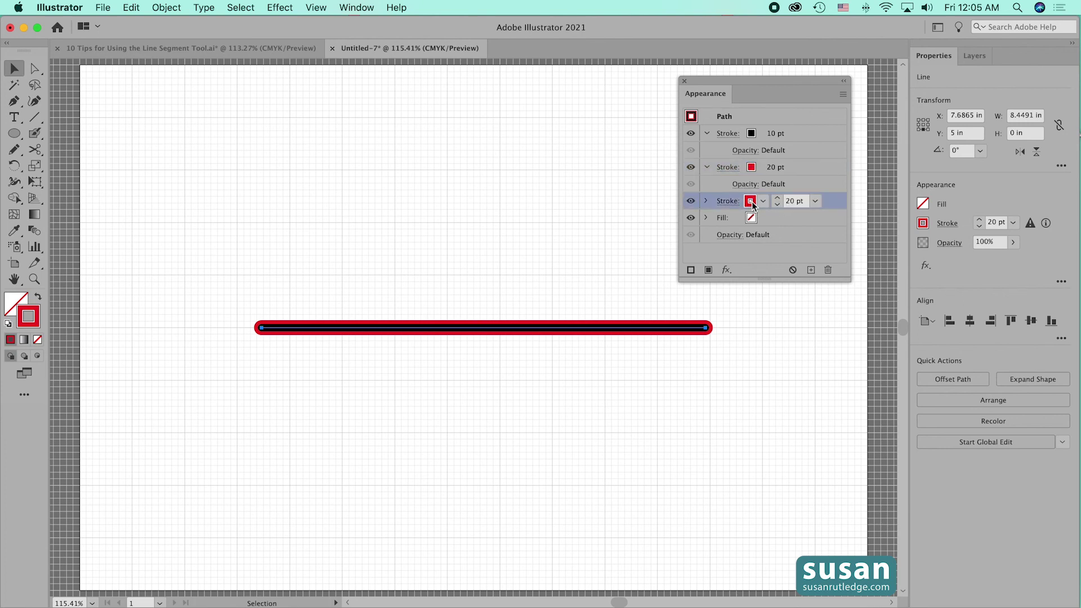
click(749, 202)
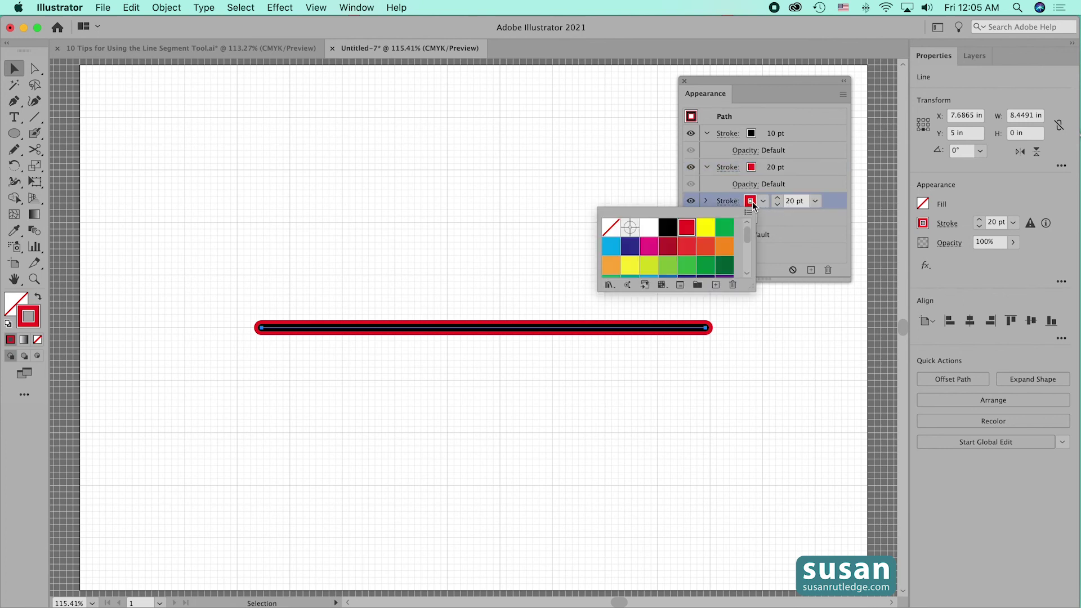
click(724, 229)
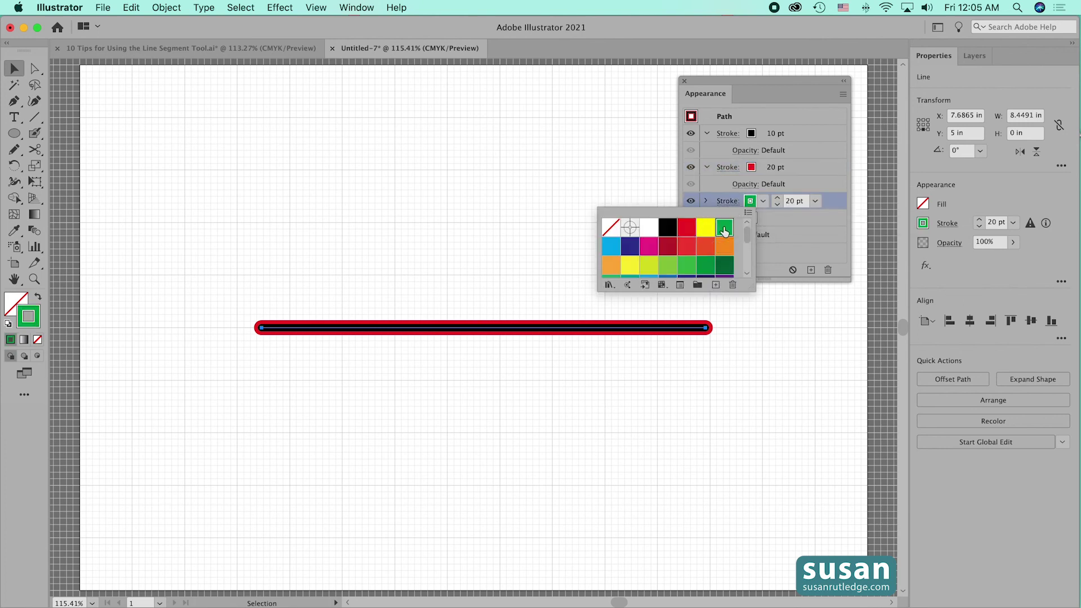
Raise the green stroke's weight to 40 pt, then deselect to preview and reselect the line.
click(778, 198)
click(779, 198)
click(779, 199)
click(778, 198)
click(777, 199)
click(778, 199)
click(778, 198)
click(777, 198)
click(778, 198)
click(778, 198)
click(778, 198)
click(778, 198)
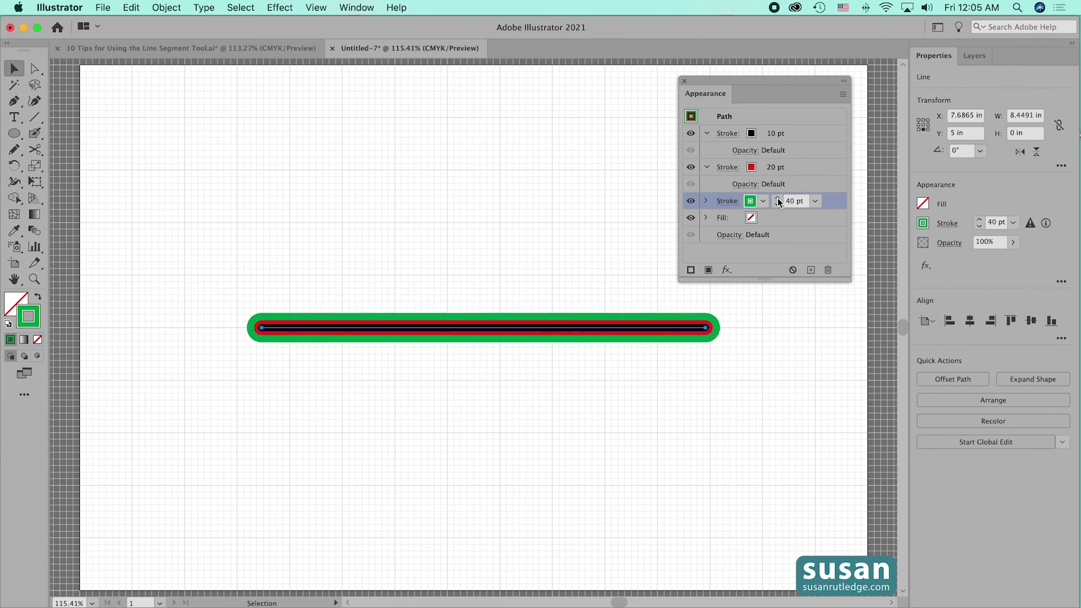
click(771, 328)
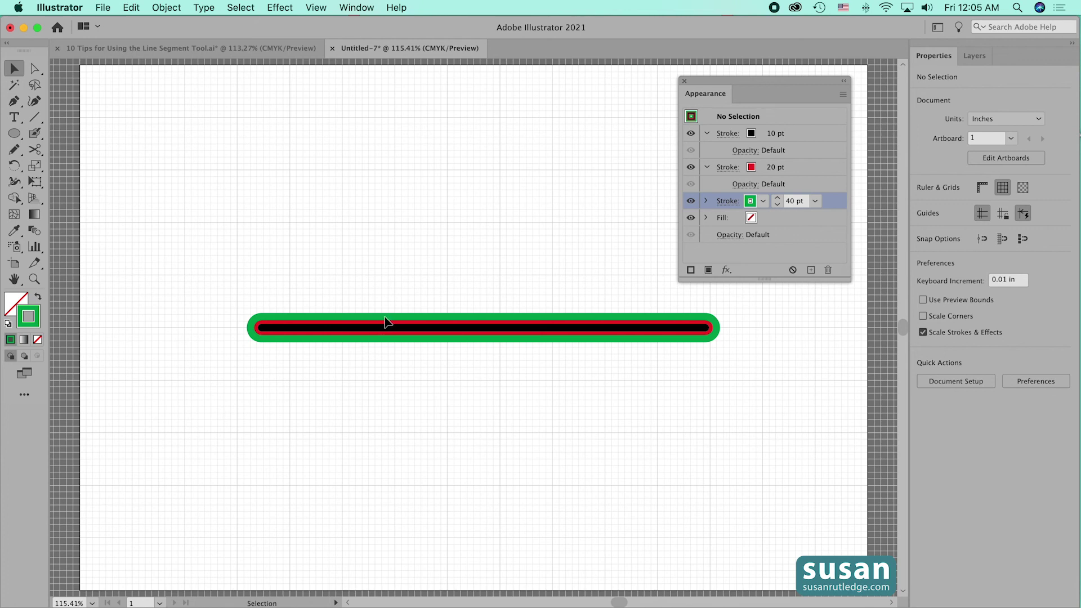
drag(425, 290, 481, 368)
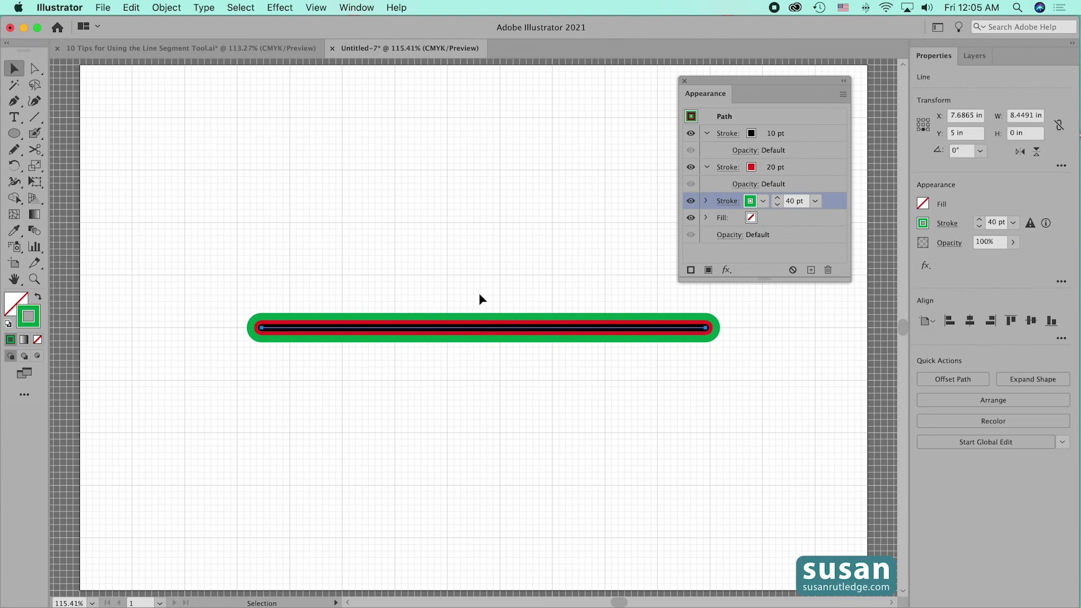
Set the stroke to 2 pt black, then select the layered line and delete it.
key(shift+F6)
click(947, 223)
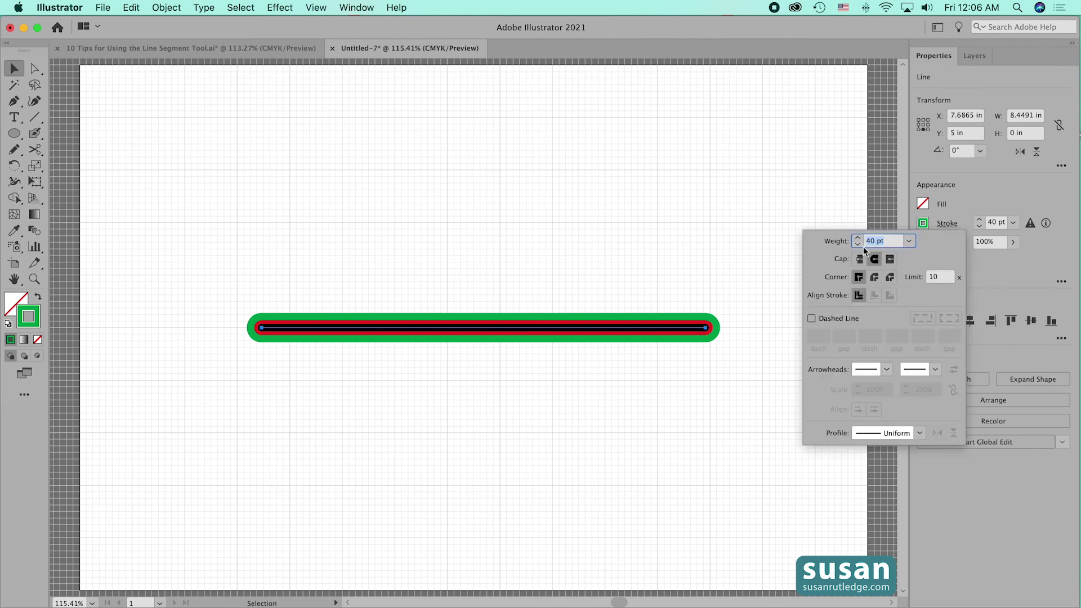
text(2)
click(860, 260)
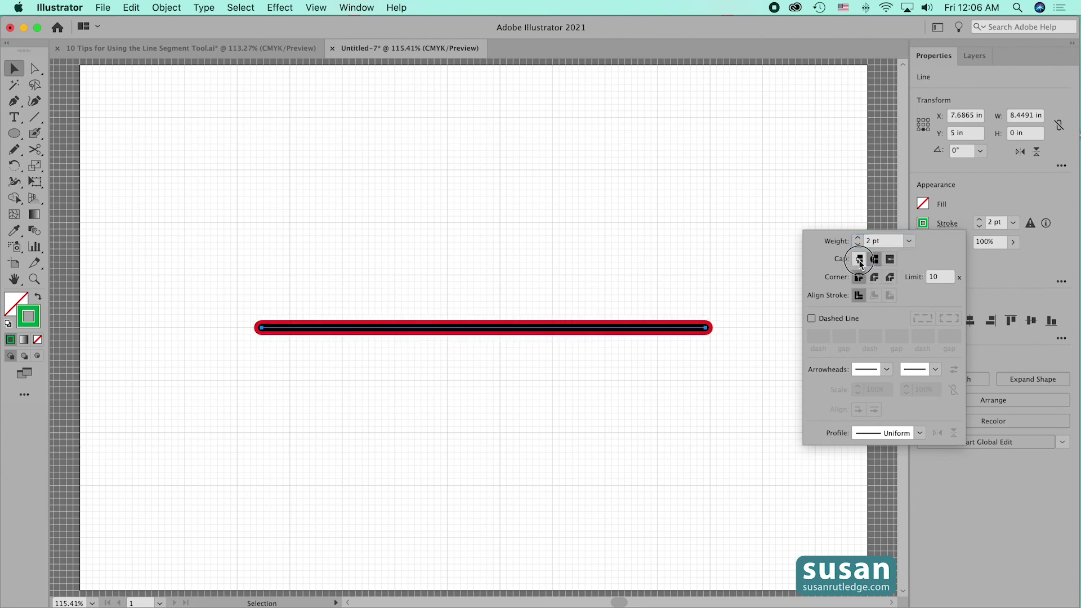
click(951, 224)
click(922, 224)
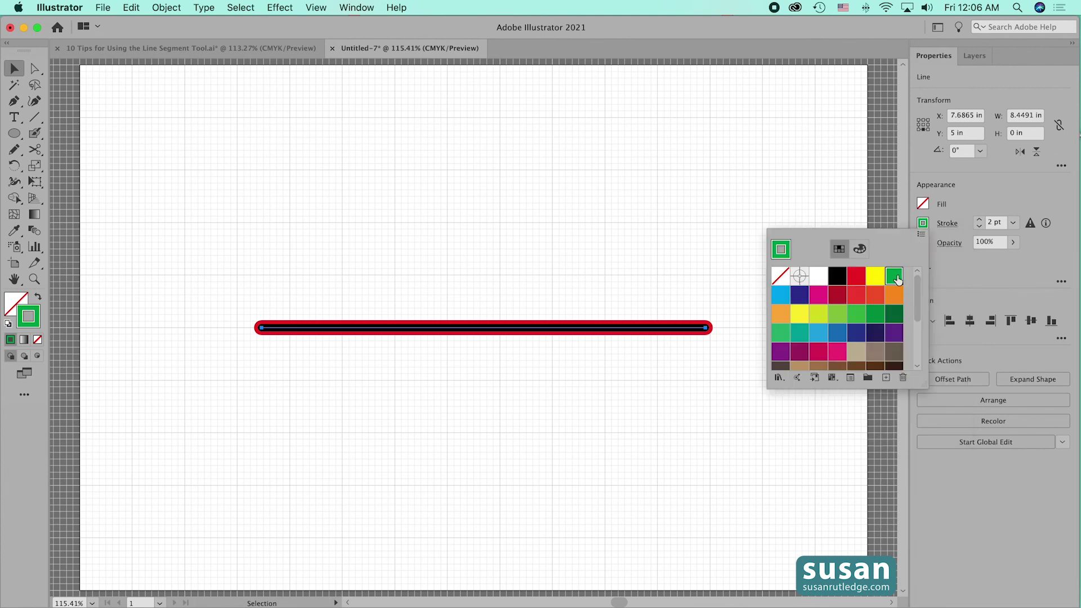
click(838, 276)
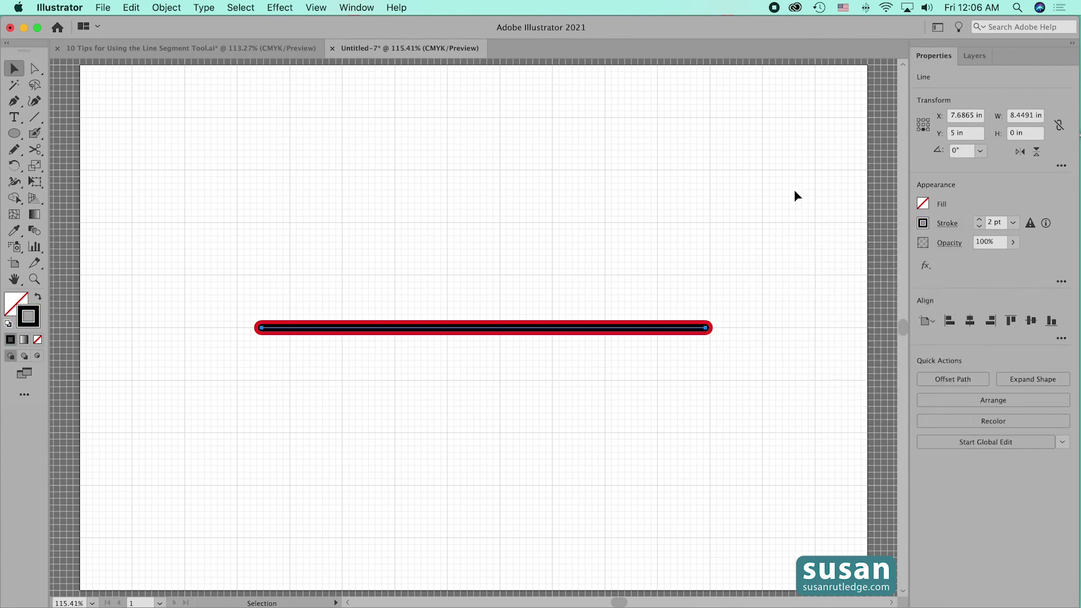
drag(551, 307, 563, 354)
key(Delete)
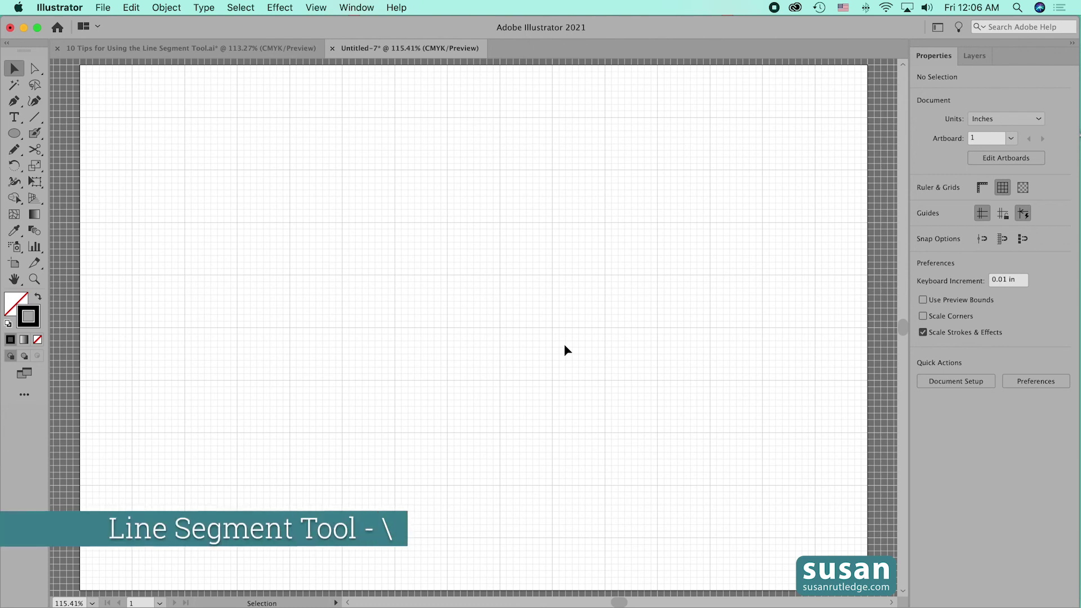
With the Line Segment tool, spray a fan of lines from the lower-left corner, then deselect.
key(backslash)
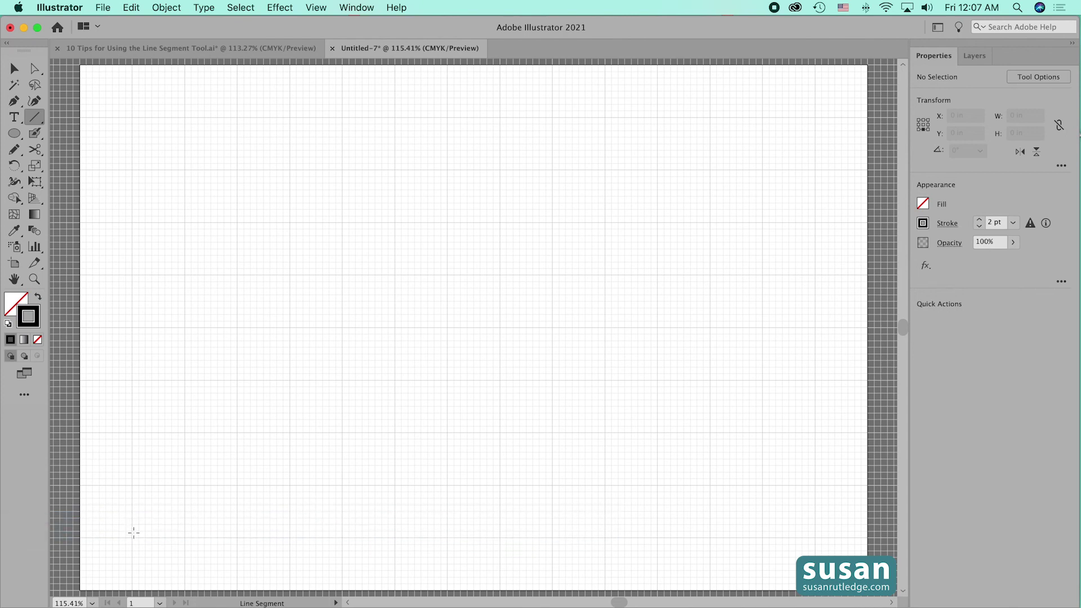
mouse_move(134, 533)
mouse_down()
mouse_move(141, 290)
mouse_move(156, 222)
mouse_move(227, 211)
mouse_move(279, 223)
mouse_move(359, 168)
mouse_move(395, 165)
mouse_move(499, 203)
mouse_move(555, 172)
mouse_move(582, 137)
mouse_move(641, 122)
mouse_move(677, 150)
mouse_move(710, 135)
mouse_move(775, 139)
mouse_move(765, 185)
mouse_move(783, 198)
mouse_move(791, 242)
mouse_move(772, 284)
mouse_move(789, 327)
mouse_move(747, 422)
mouse_move(776, 436)
mouse_move(763, 466)
mouse_move(775, 503)
mouse_move(823, 553)
mouse_up()
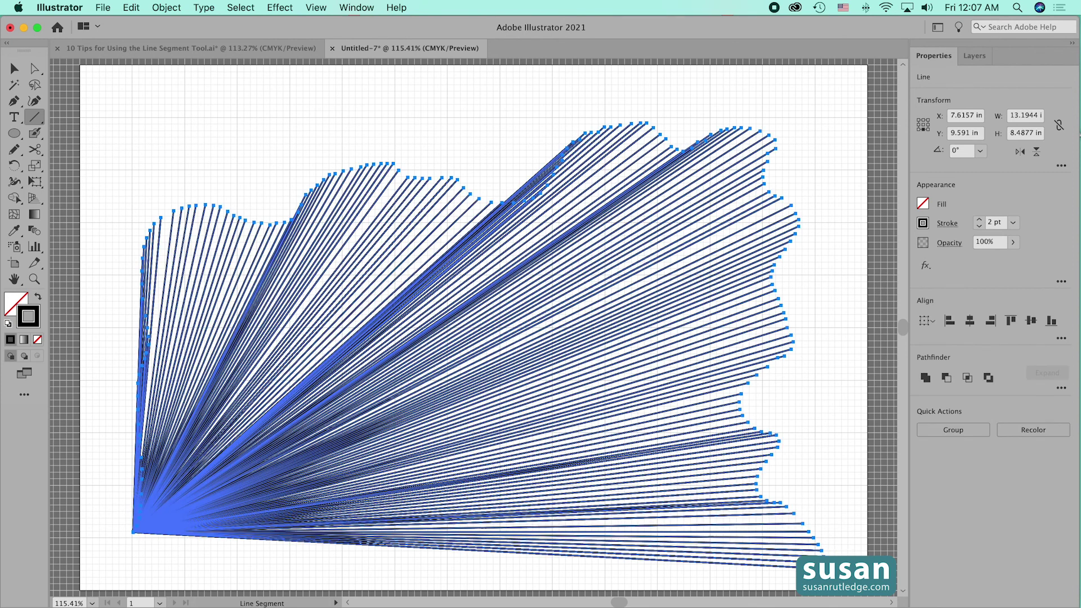
key(v)
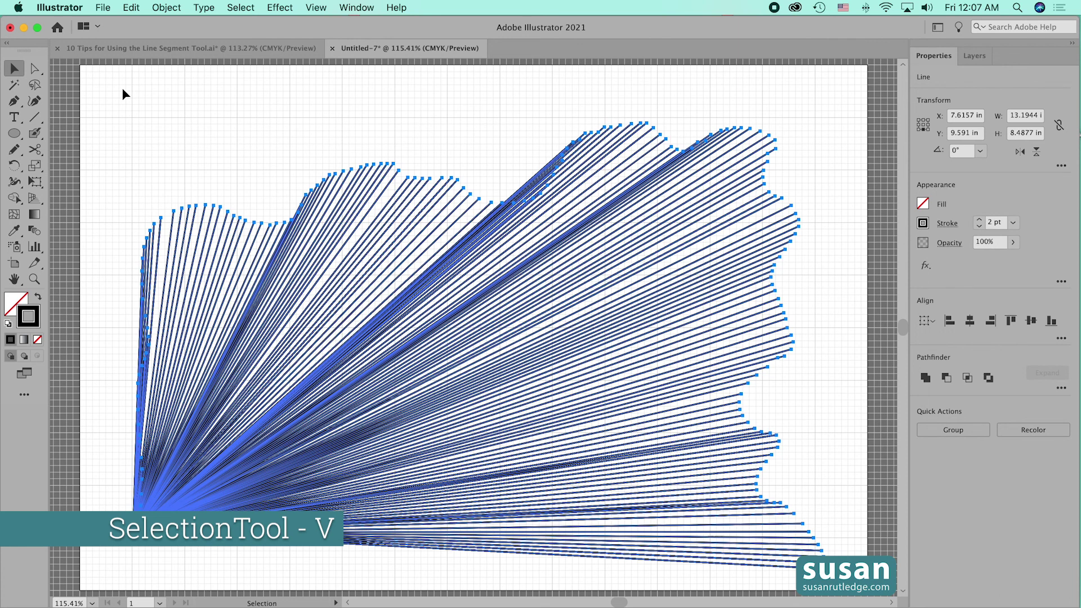
click(123, 89)
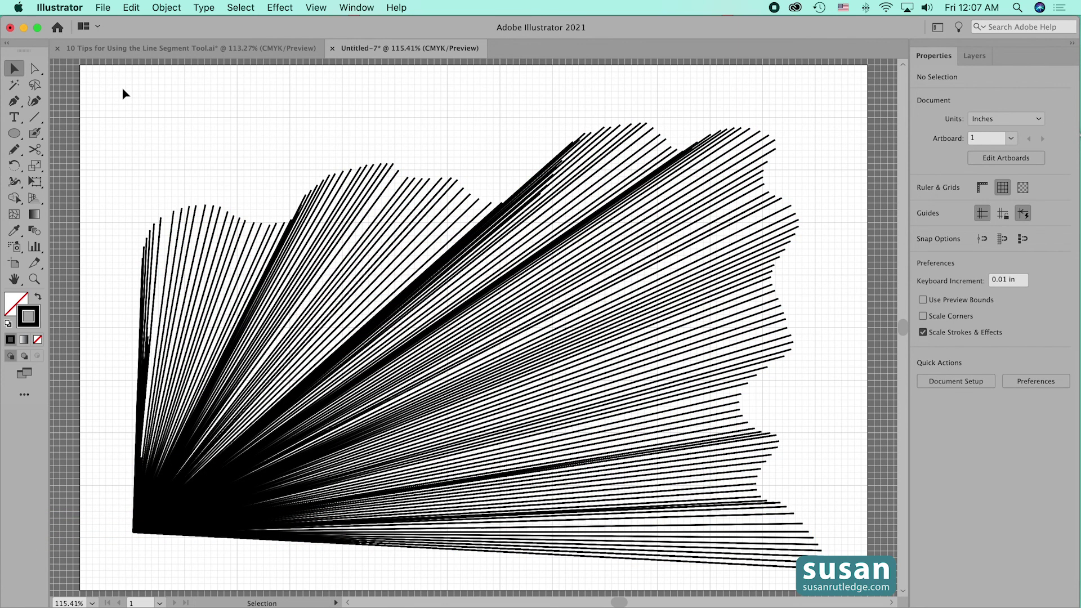